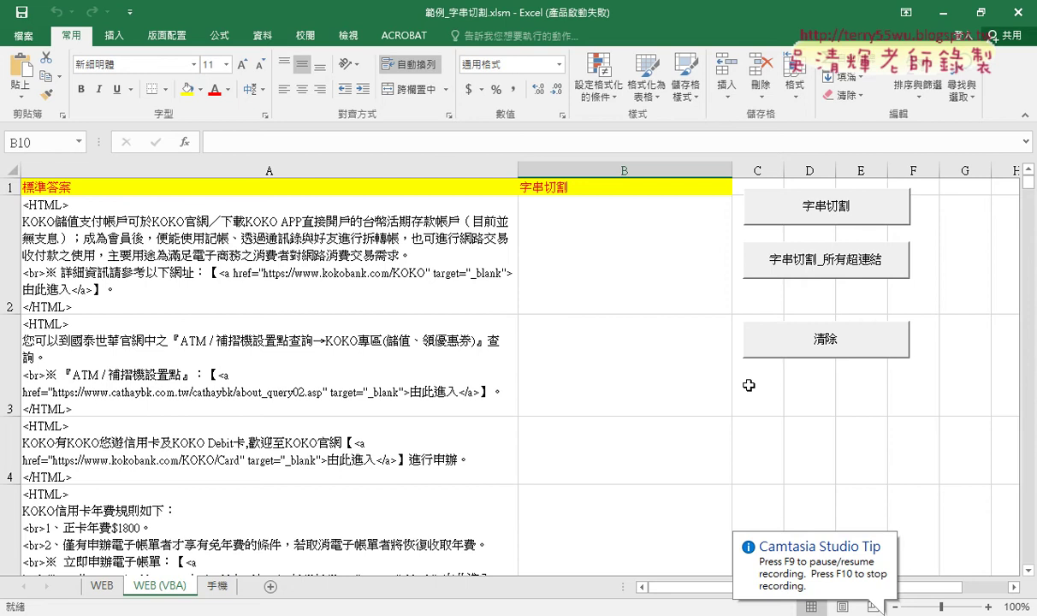
Step: Open the 字串切割 button's assigned macro code in the VBA editor through 指定巨集 and 編輯
click(438, 273)
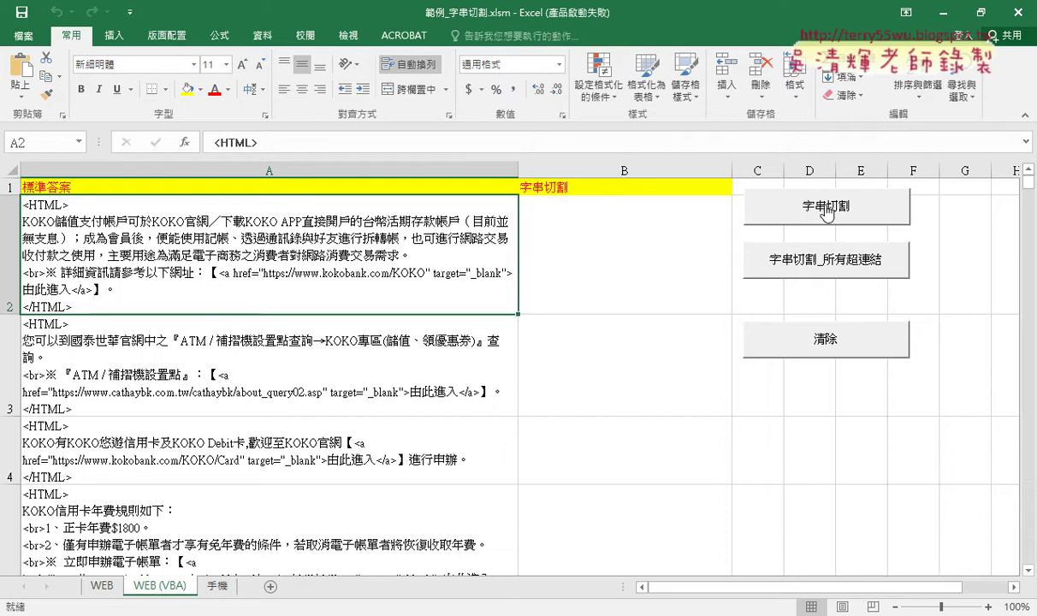
right_click(831, 272)
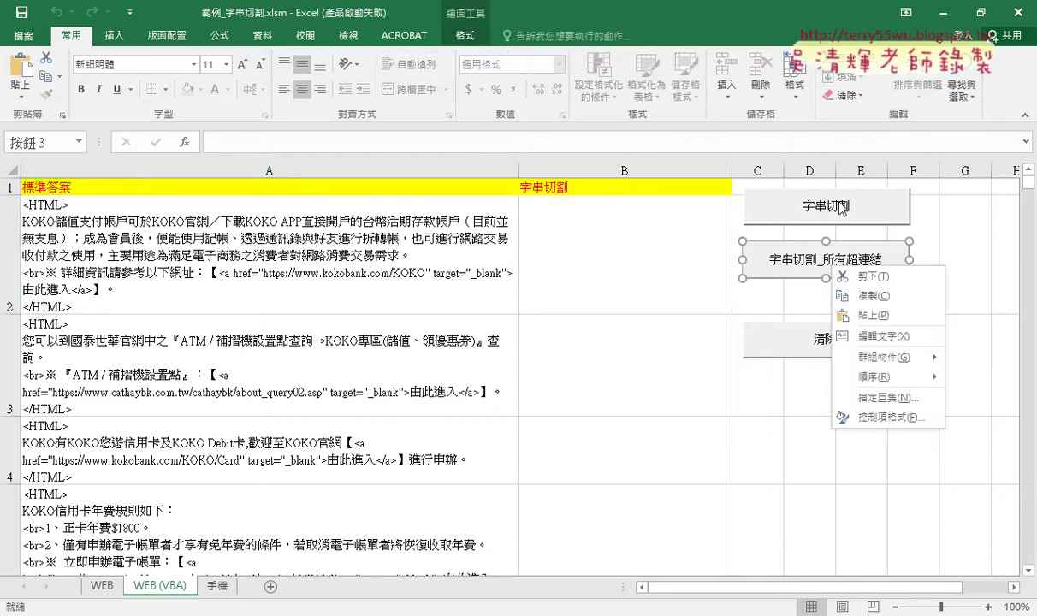
right_click(801, 205)
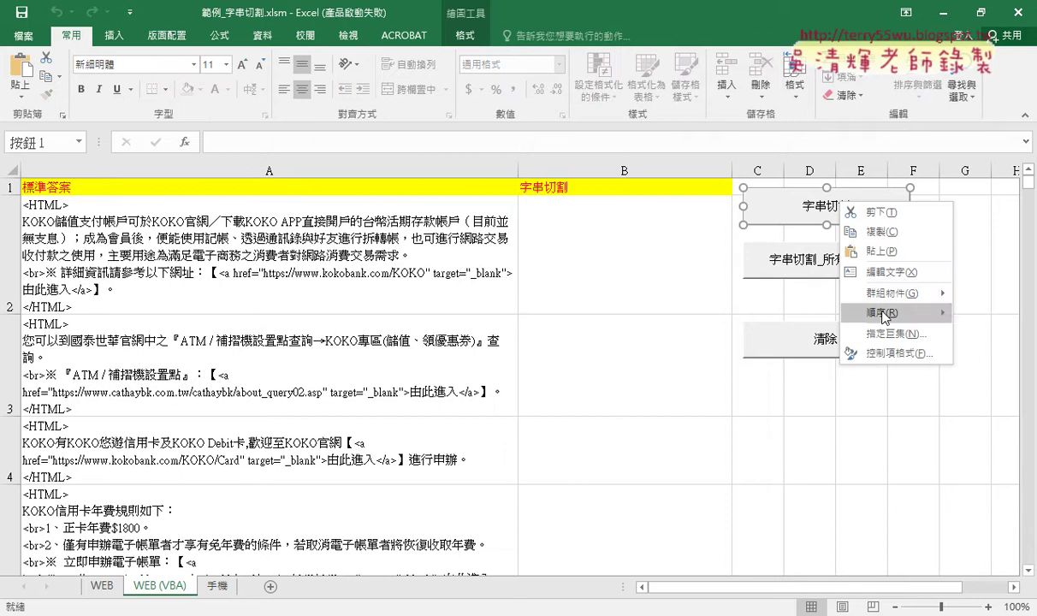
click(894, 334)
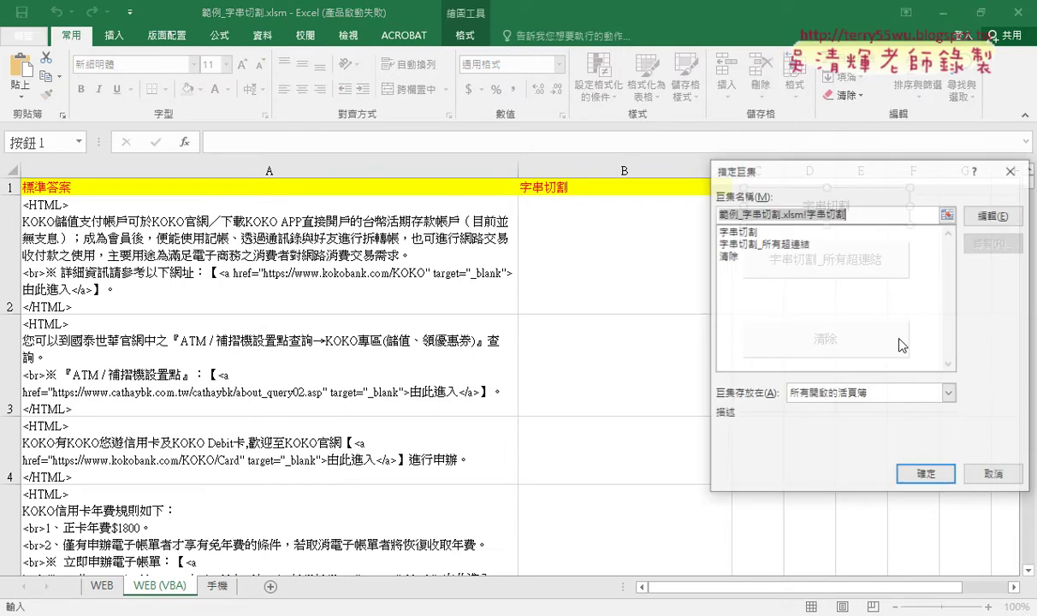
click(994, 215)
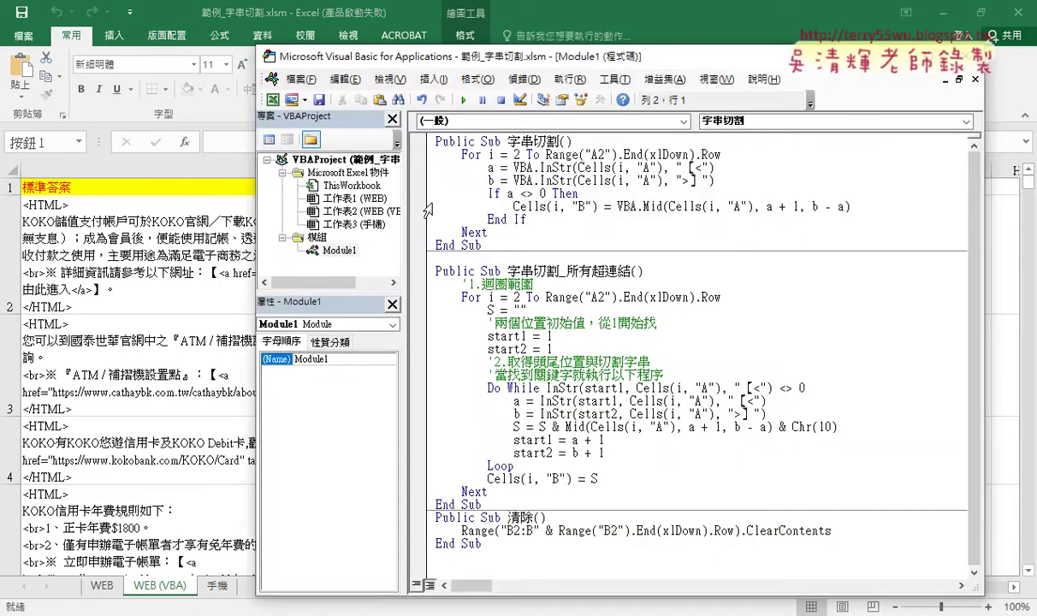
Step: Narrow the project pane, place the editor beside the worksheet, and circle the S = "" line
drag(405, 208, 357, 208)
drag(465, 61, 568, 39)
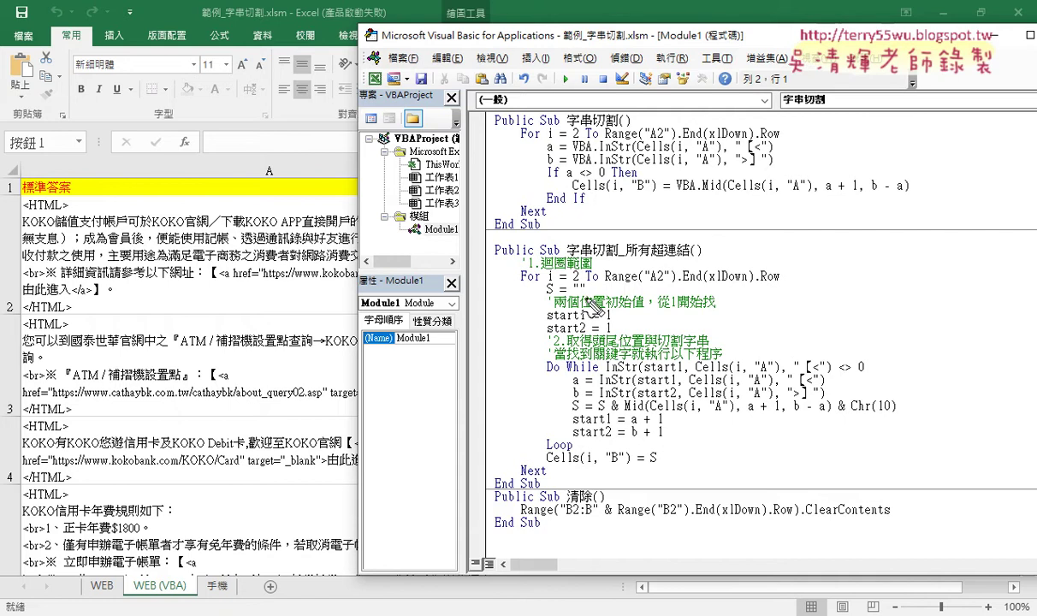
drag(564, 279, 603, 301)
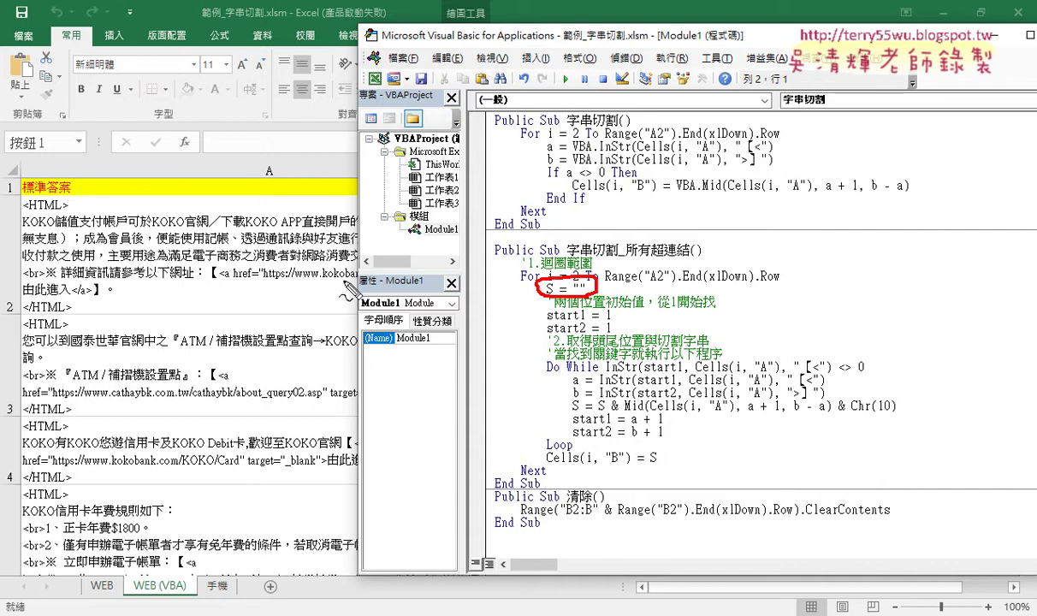
Step: Circle the <a href link text and underline & Chr(10), start1 = 1 and start2 = 1
mouse_move(346, 284)
mouse_down()
mouse_move(410, 257)
mouse_move(535, 288)
mouse_up()
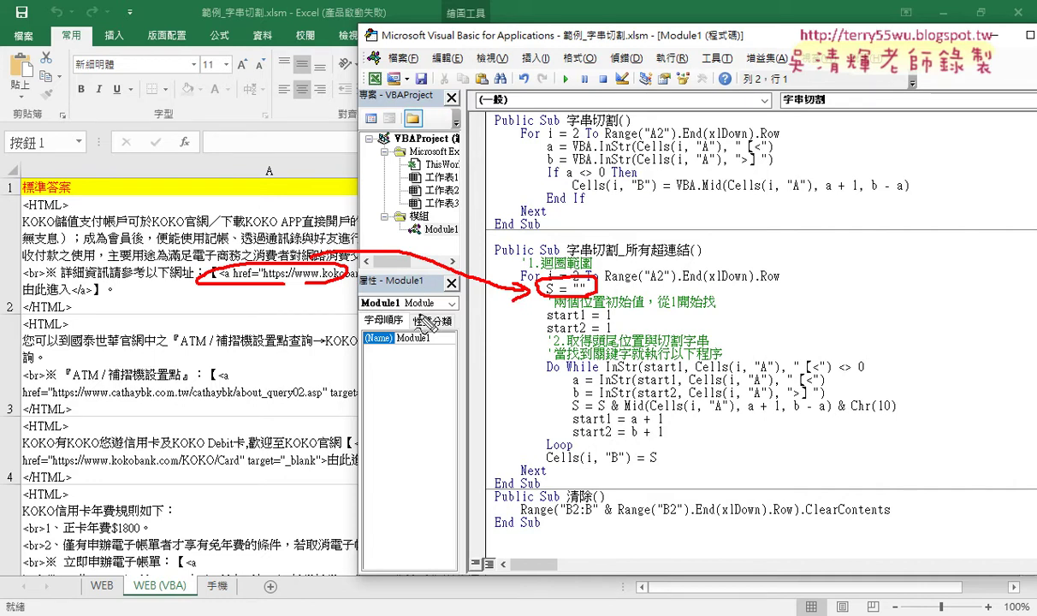
drag(838, 414, 897, 414)
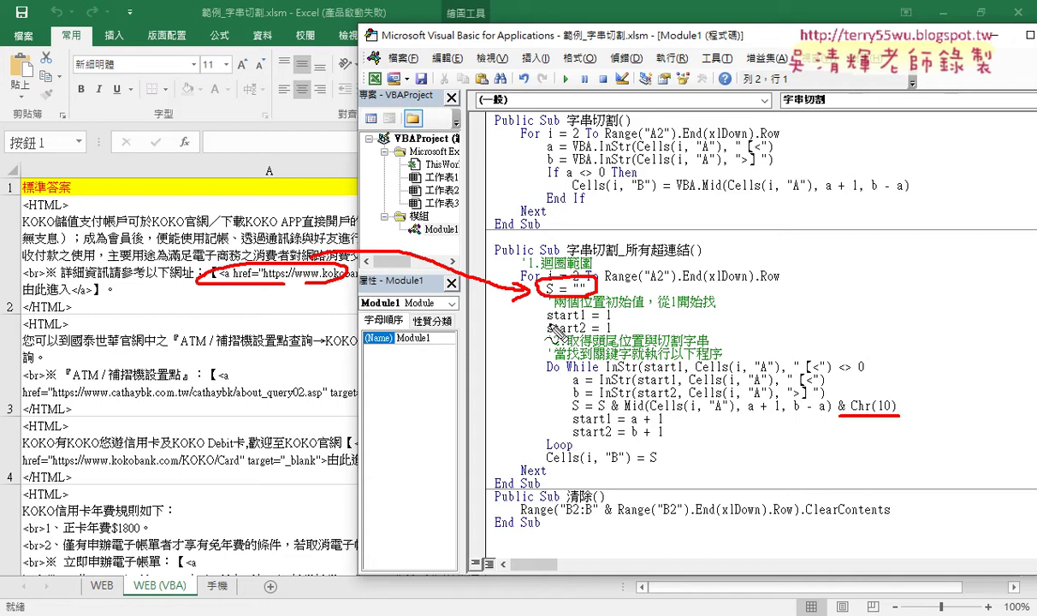
drag(547, 323, 611, 323)
drag(547, 334, 590, 344)
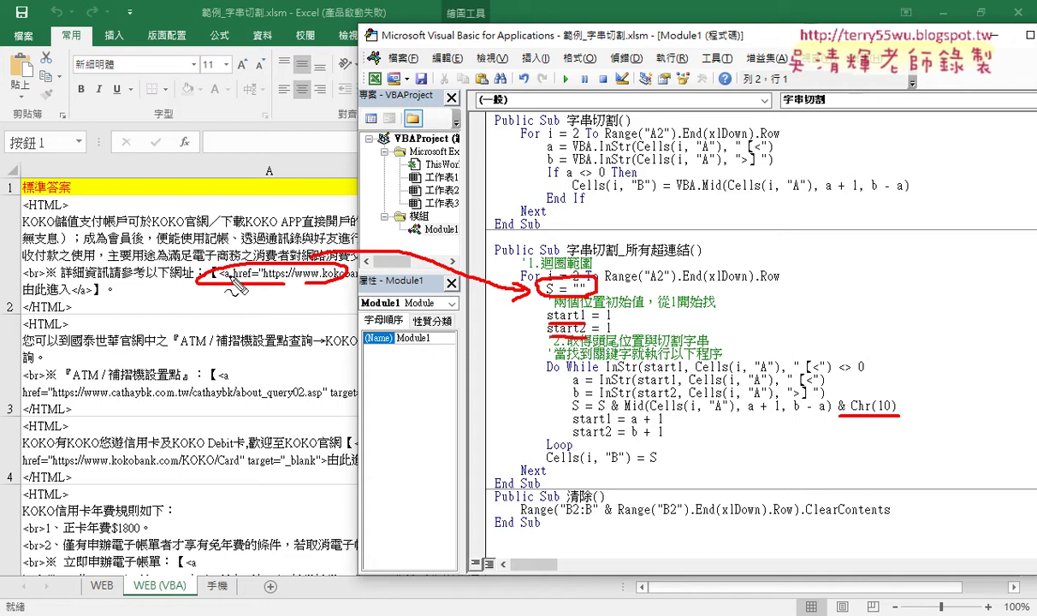
Step: Mark the start of cell A1's text, the starting value 1, and the a = / b = lines
drag(34, 168, 32, 183)
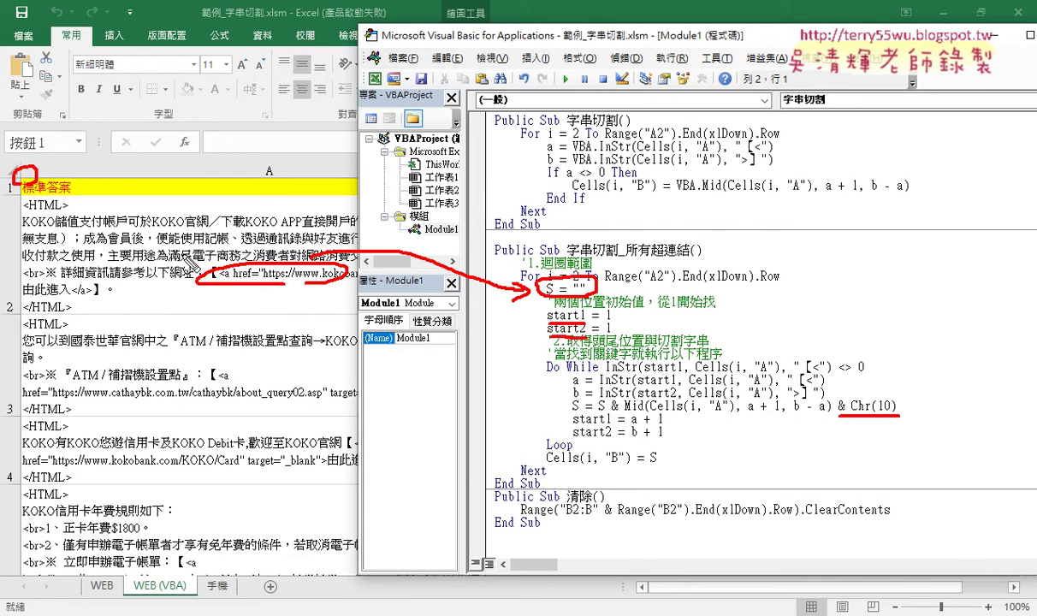
drag(602, 319, 615, 332)
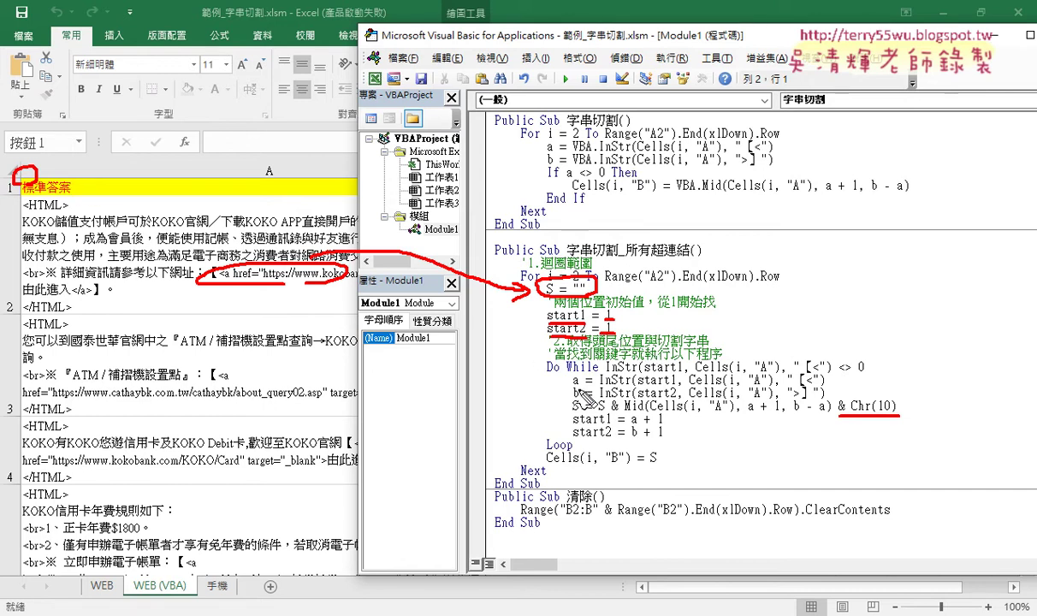
drag(570, 375, 580, 399)
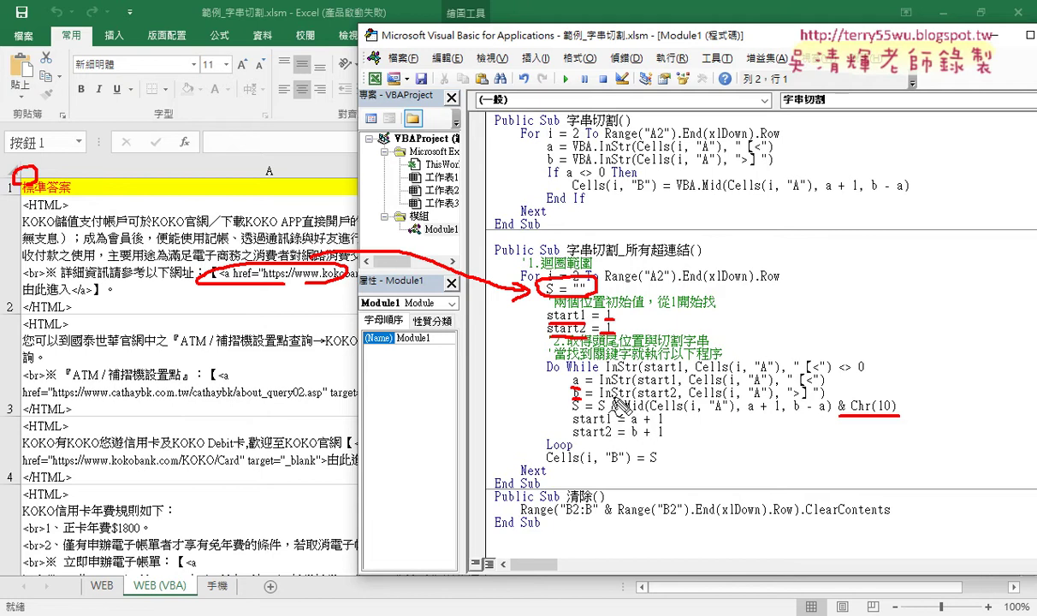
Step: Mark the "[<" and ">]" search strings and underline the a + 1 update
drag(802, 387, 819, 392)
drag(805, 388, 804, 396)
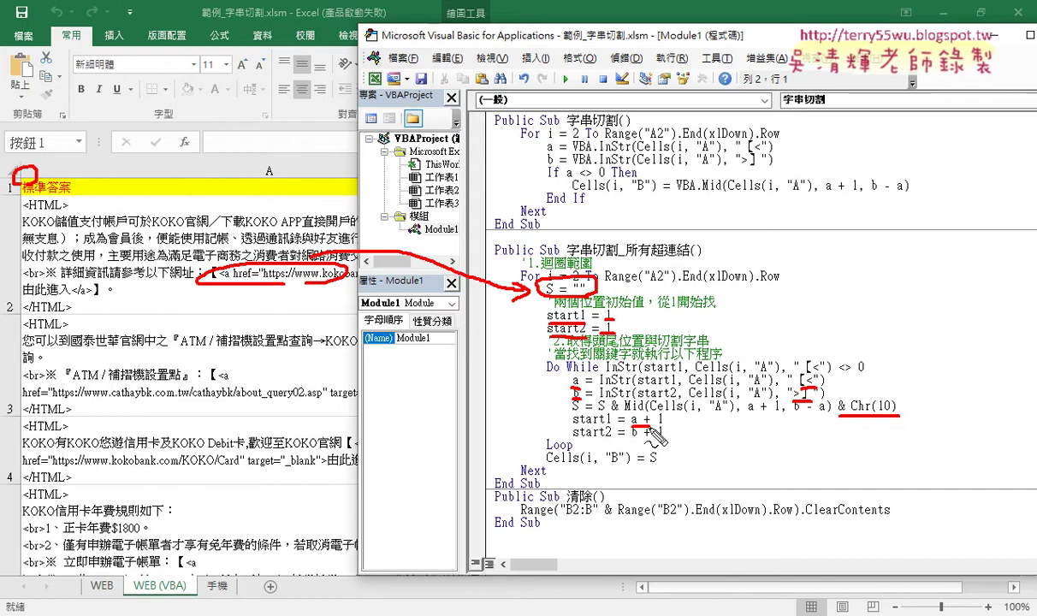
mouse_move(631, 425)
mouse_down()
mouse_move(663, 424)
mouse_move(664, 434)
mouse_move(604, 427)
mouse_move(632, 419)
mouse_up()
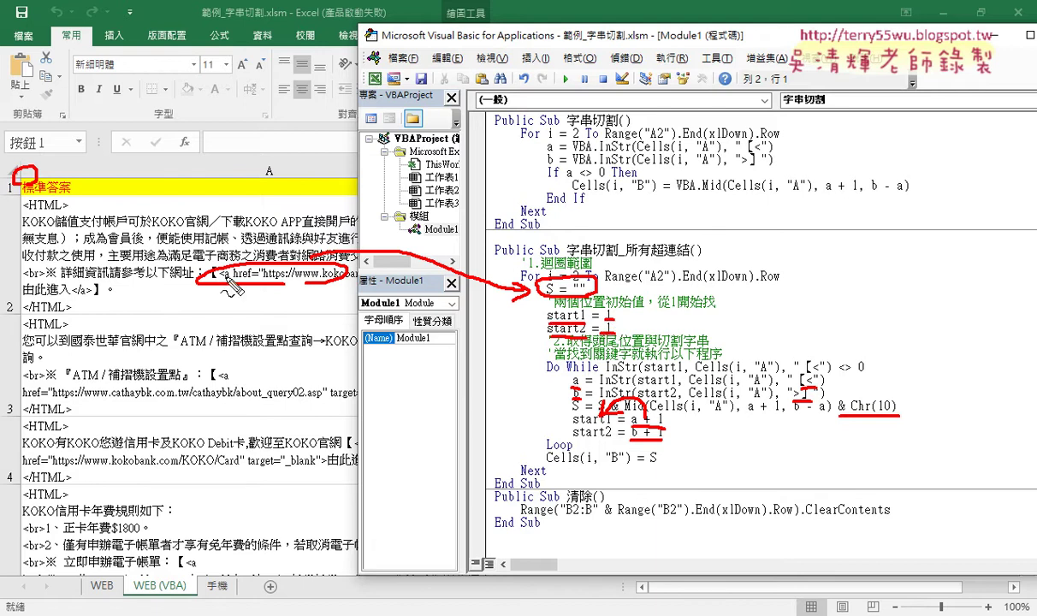
Step: Draw an arrow to the cell's <a tag, underline it, and underline start1/start2 in the InStr lines
drag(171, 215, 216, 268)
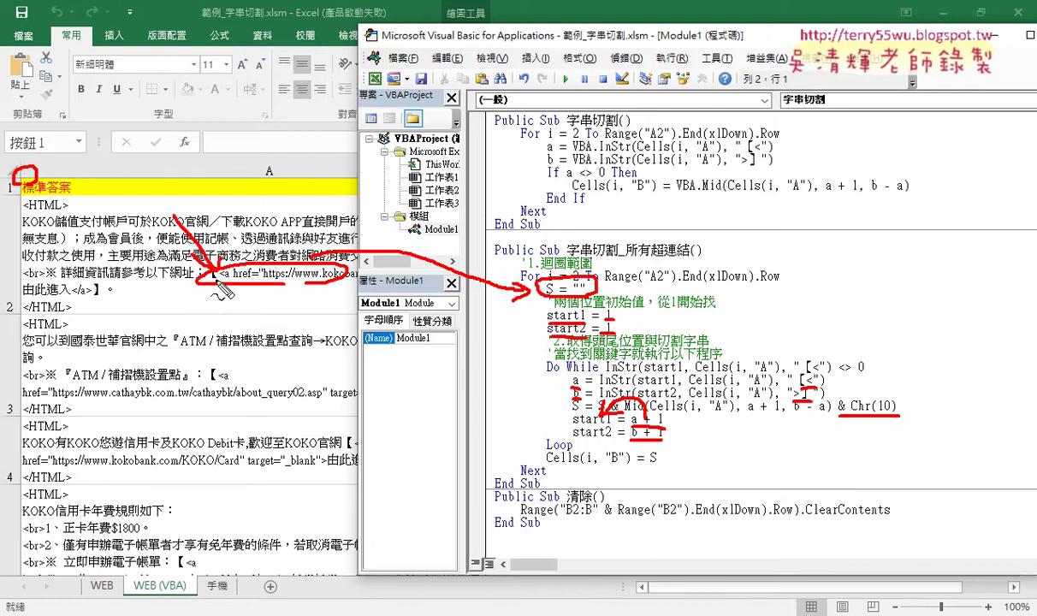
drag(203, 284, 225, 284)
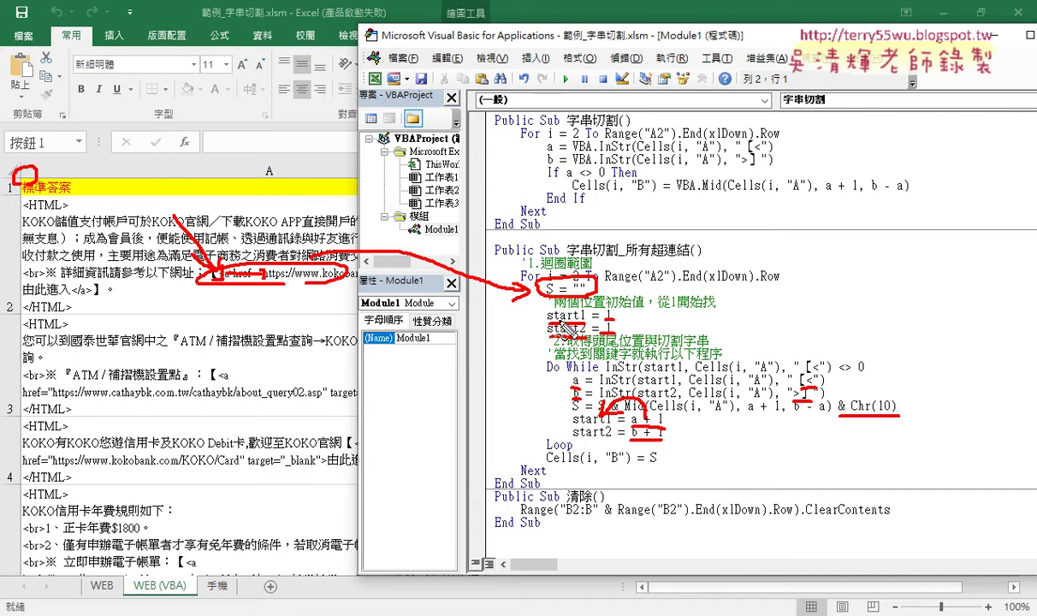
drag(588, 386, 681, 399)
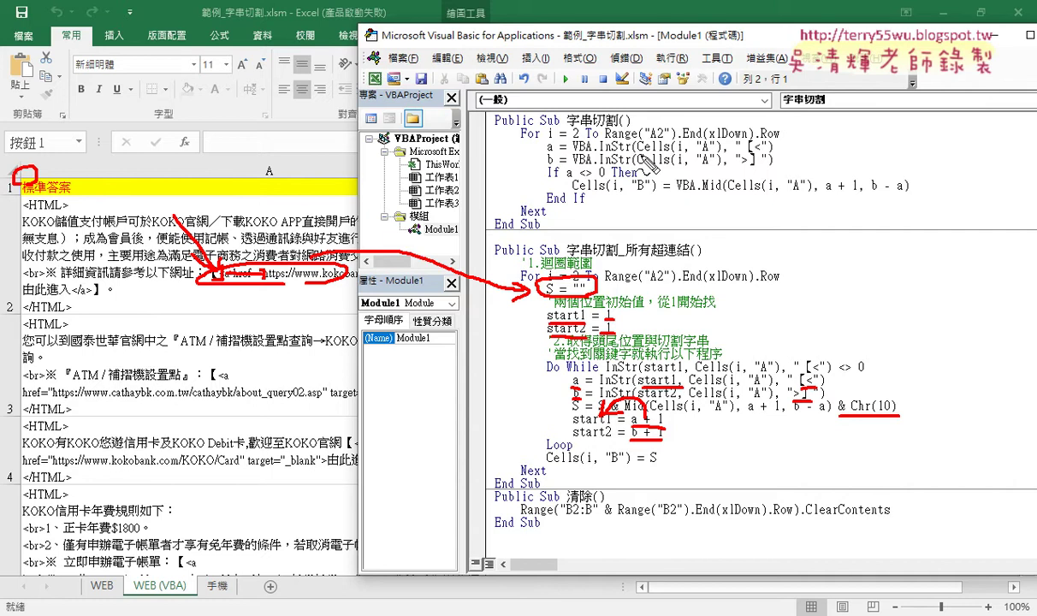
Step: Underline the first sub's InStr(Cells(i, call and the loop's start1, then erase all annotations
drag(599, 155, 763, 150)
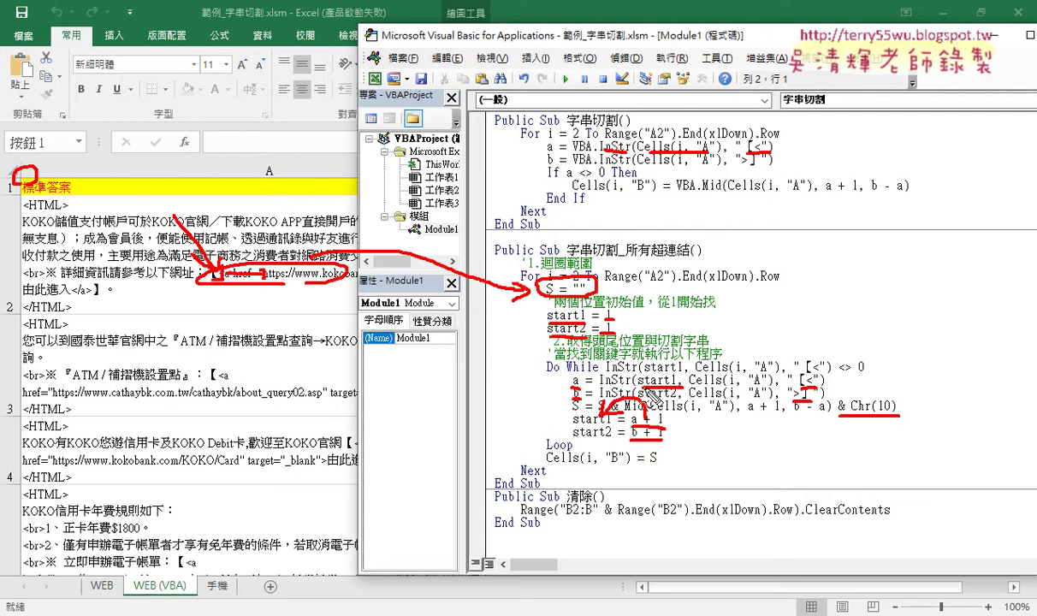
drag(633, 387, 779, 400)
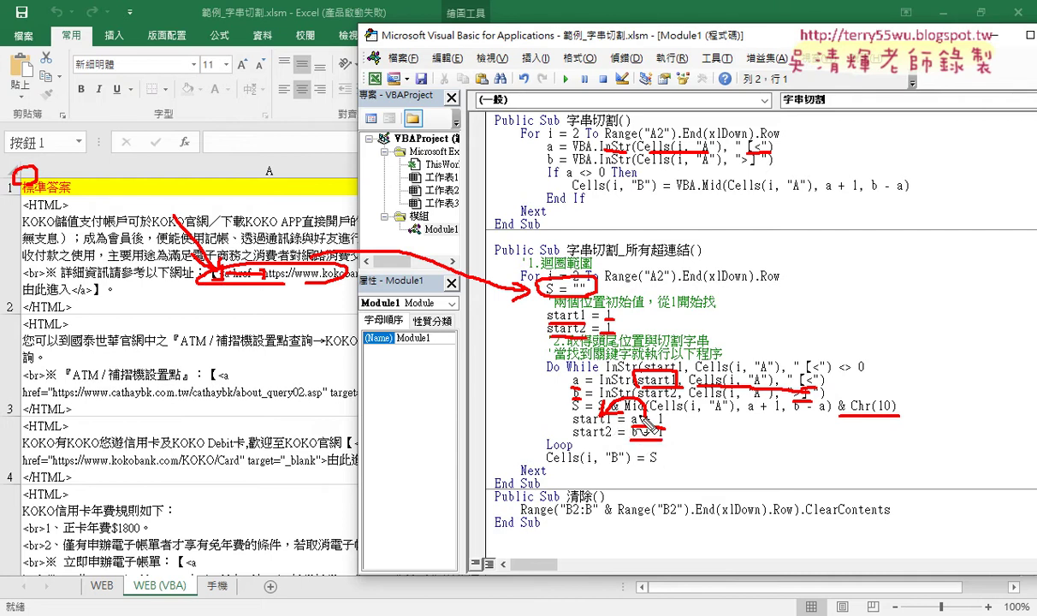
key(Escape)
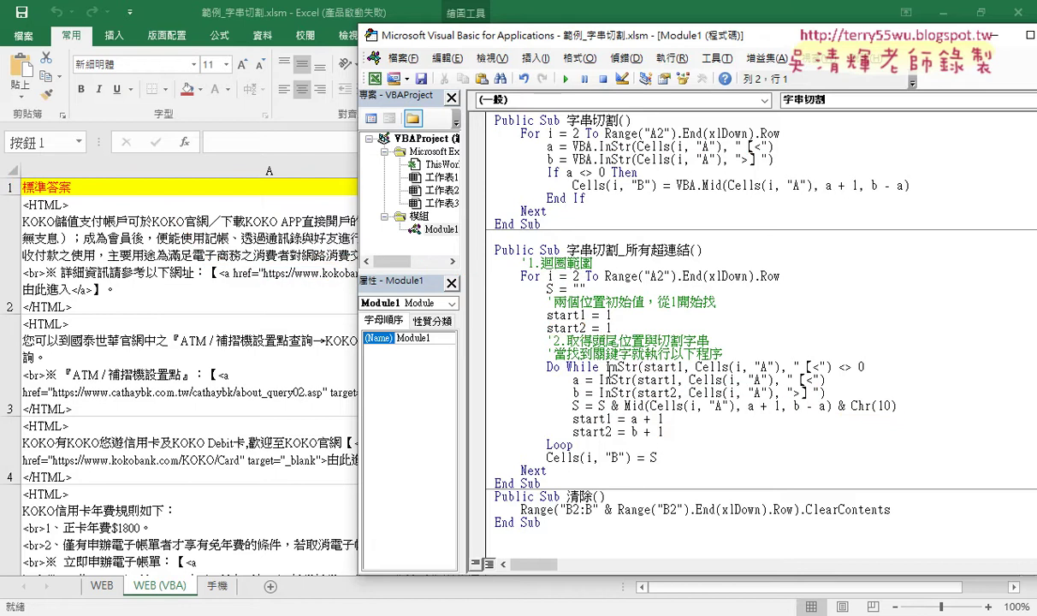
mouse_move(606, 366)
mouse_down()
mouse_move(825, 379)
mouse_move(874, 368)
mouse_up()
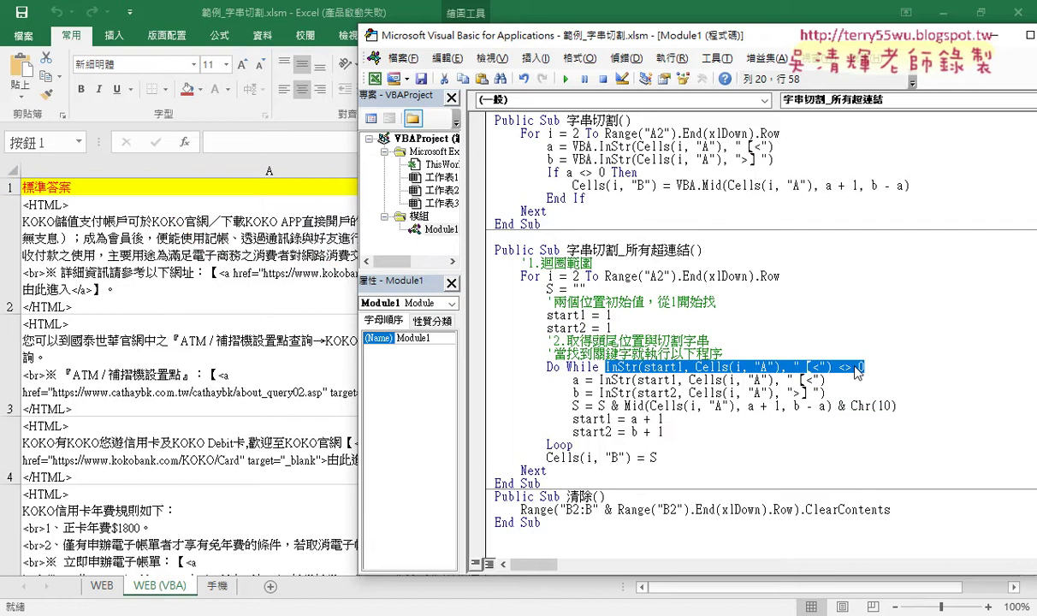
drag(547, 366, 599, 367)
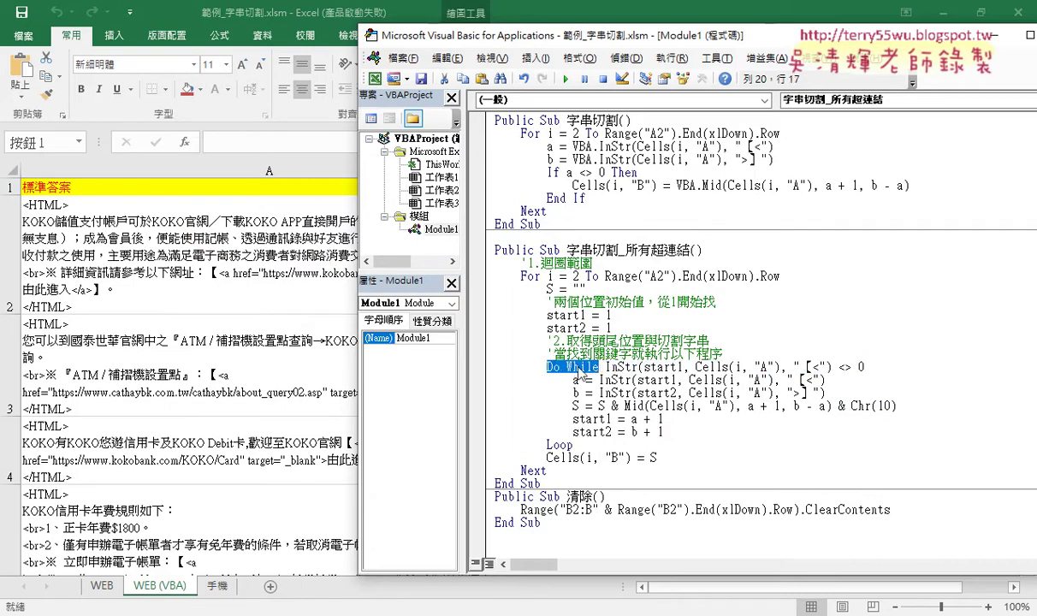
drag(606, 366, 858, 366)
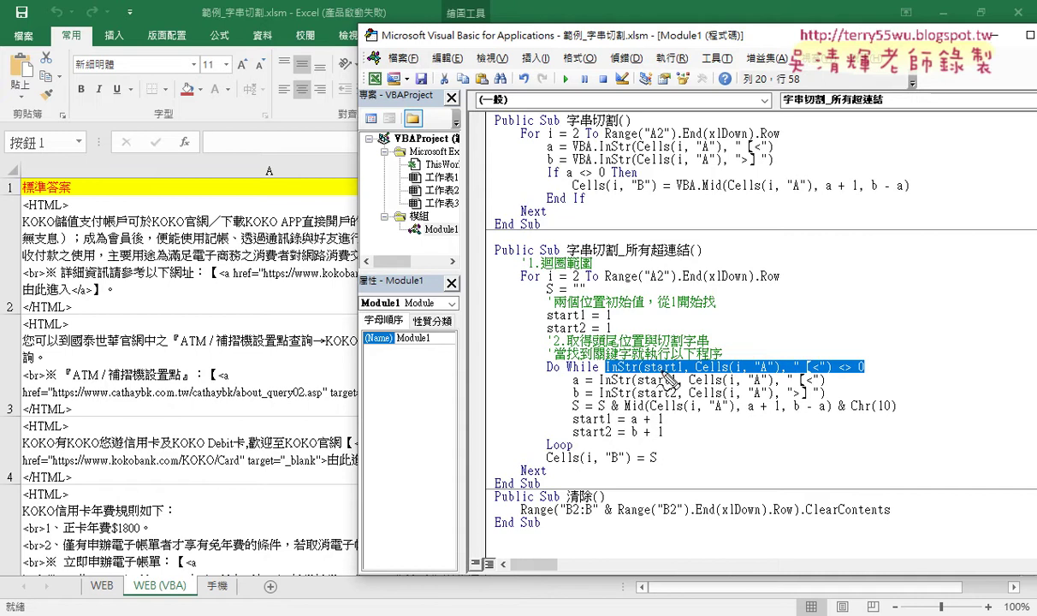
mouse_move(544, 364)
mouse_down()
mouse_move(519, 454)
mouse_move(659, 467)
mouse_up()
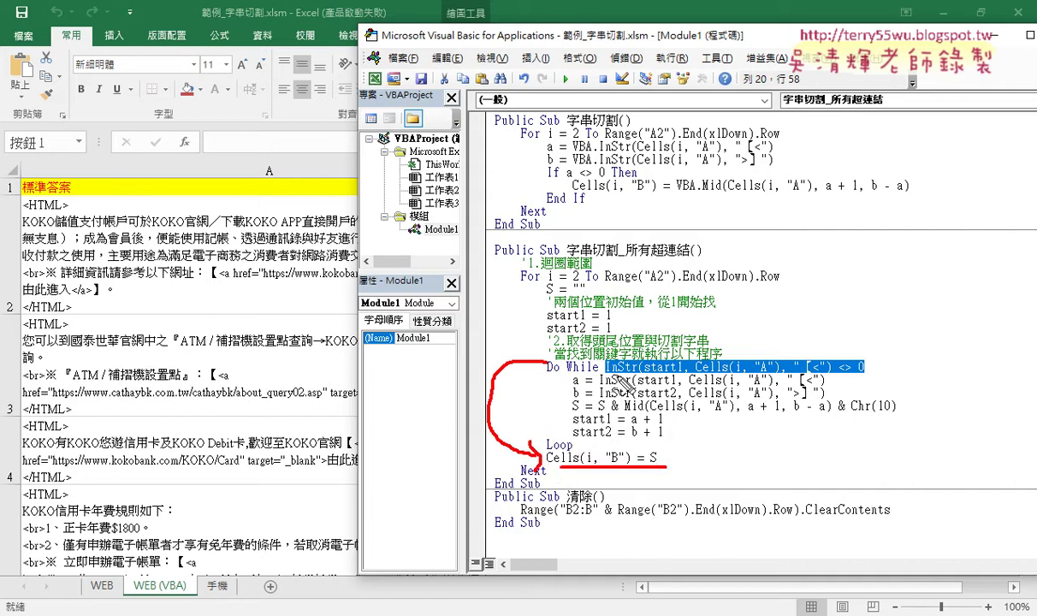
mouse_move(610, 373)
mouse_down()
mouse_move(838, 380)
mouse_move(836, 390)
mouse_move(811, 374)
mouse_up()
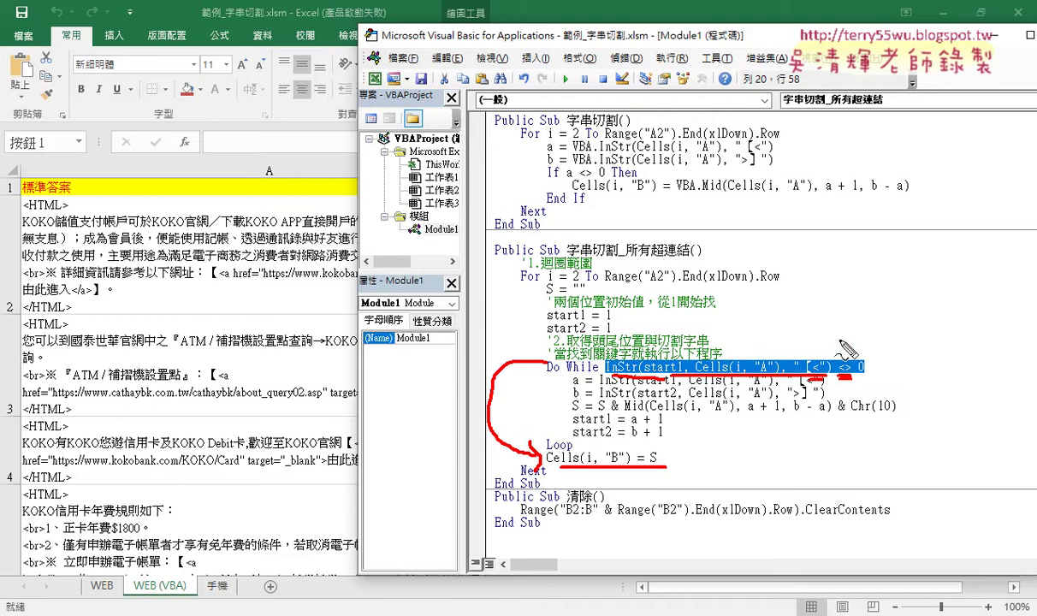
mouse_move(838, 339)
mouse_down()
mouse_move(849, 339)
mouse_move(850, 376)
mouse_up()
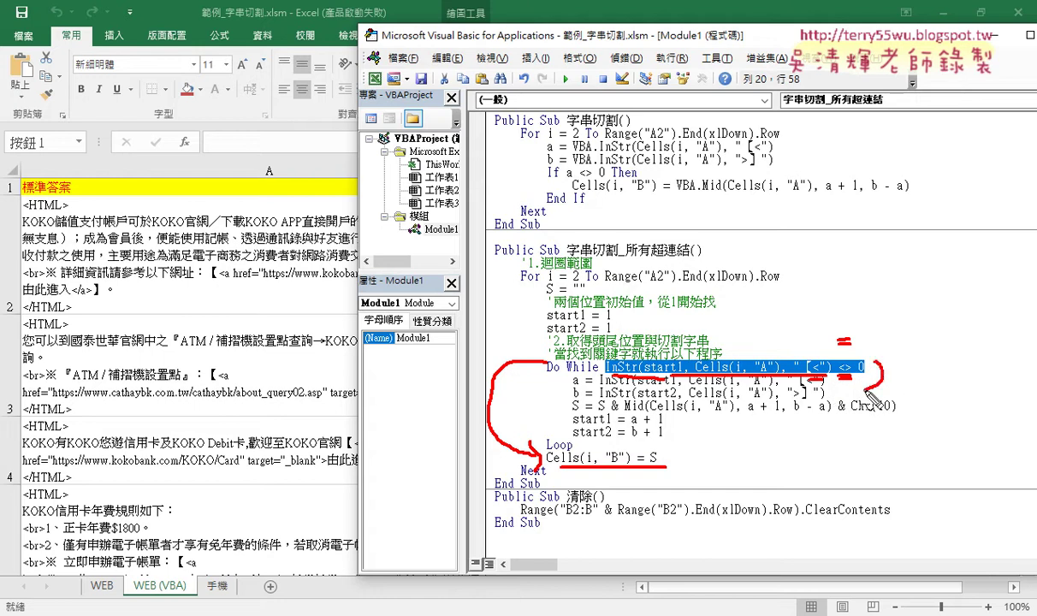
drag(874, 366, 863, 398)
drag(647, 446, 667, 462)
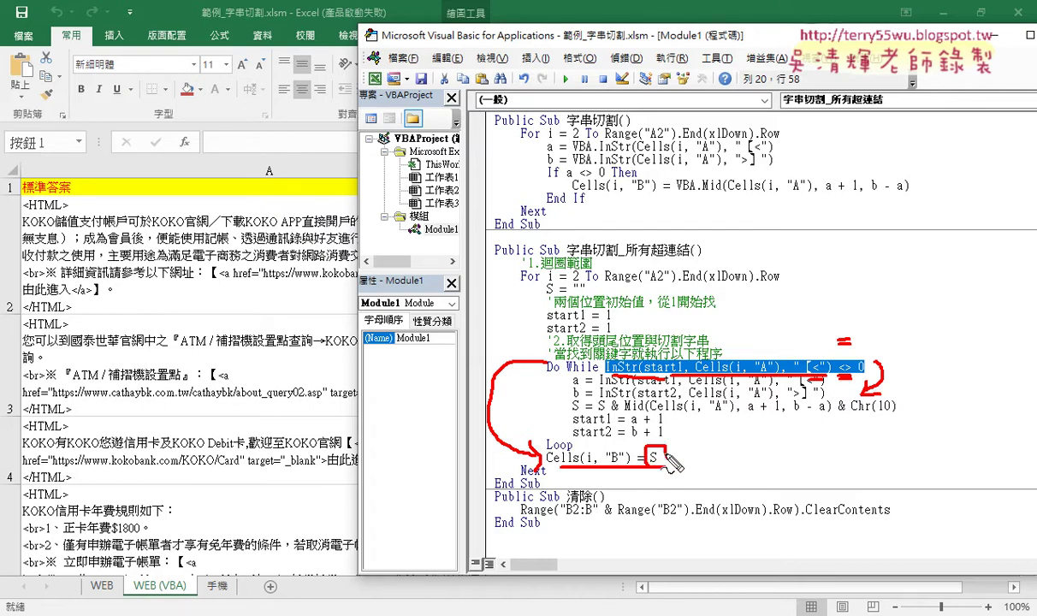
drag(651, 481, 587, 468)
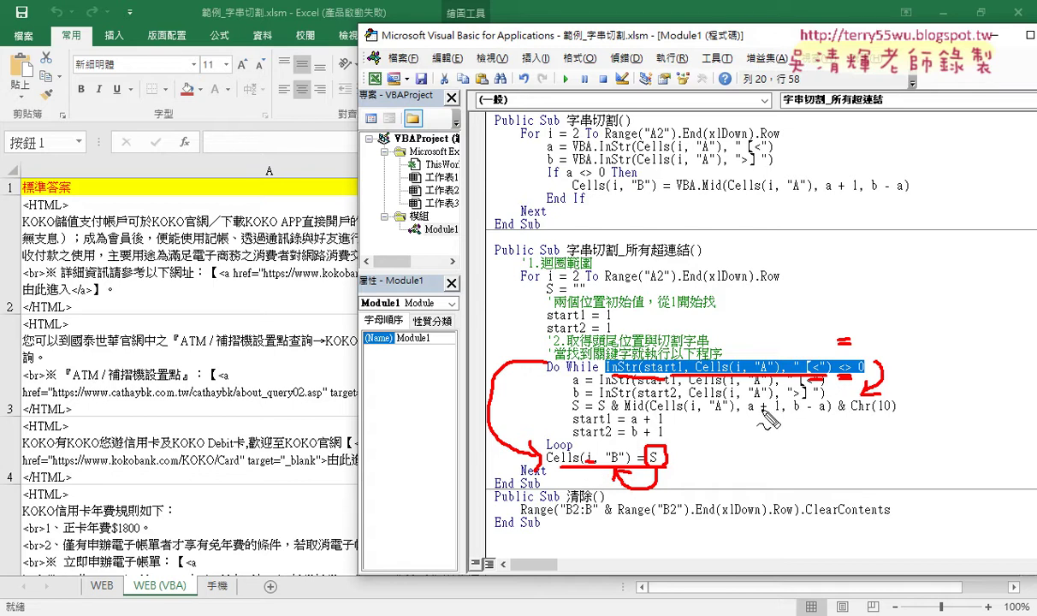
key(Escape)
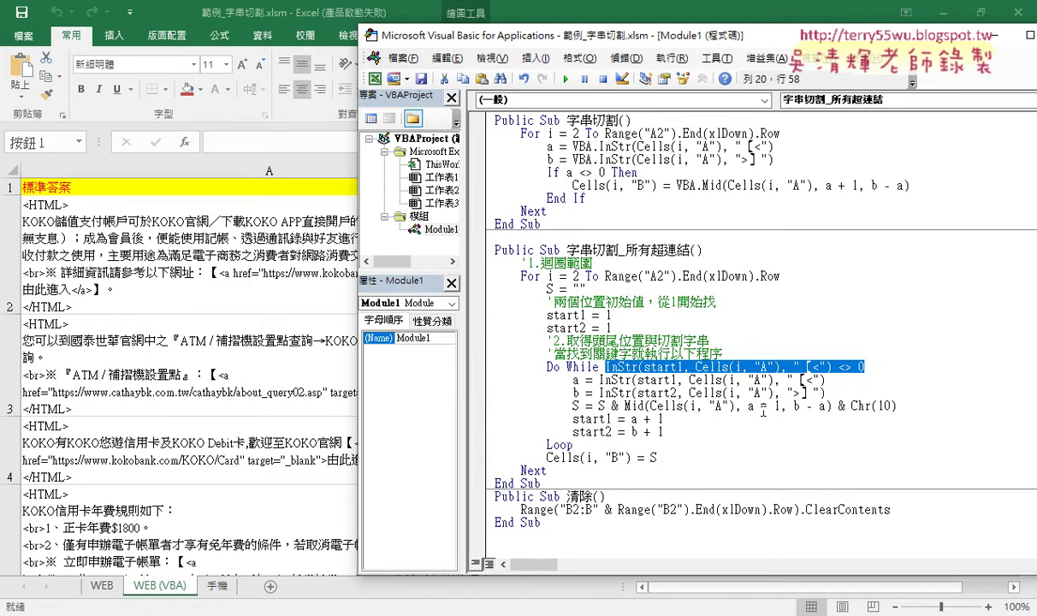
drag(549, 211, 484, 134)
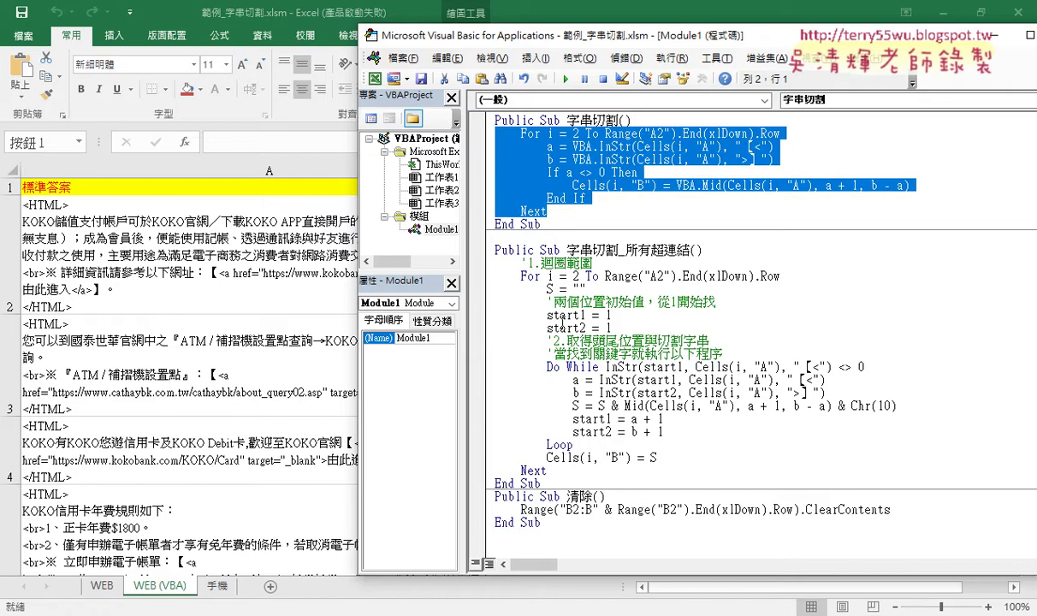
click(573, 406)
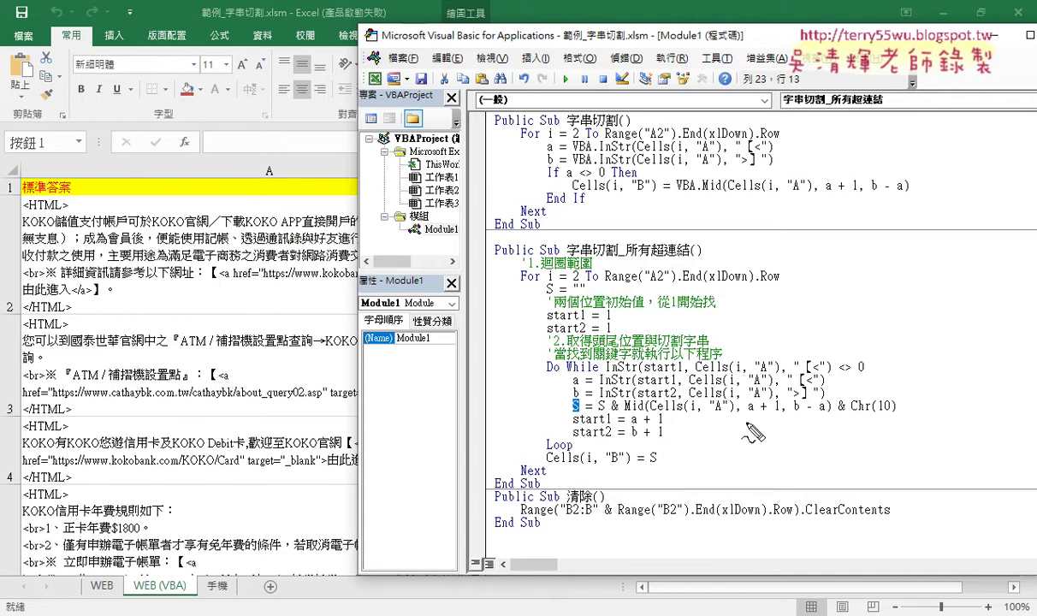
drag(635, 417, 897, 412)
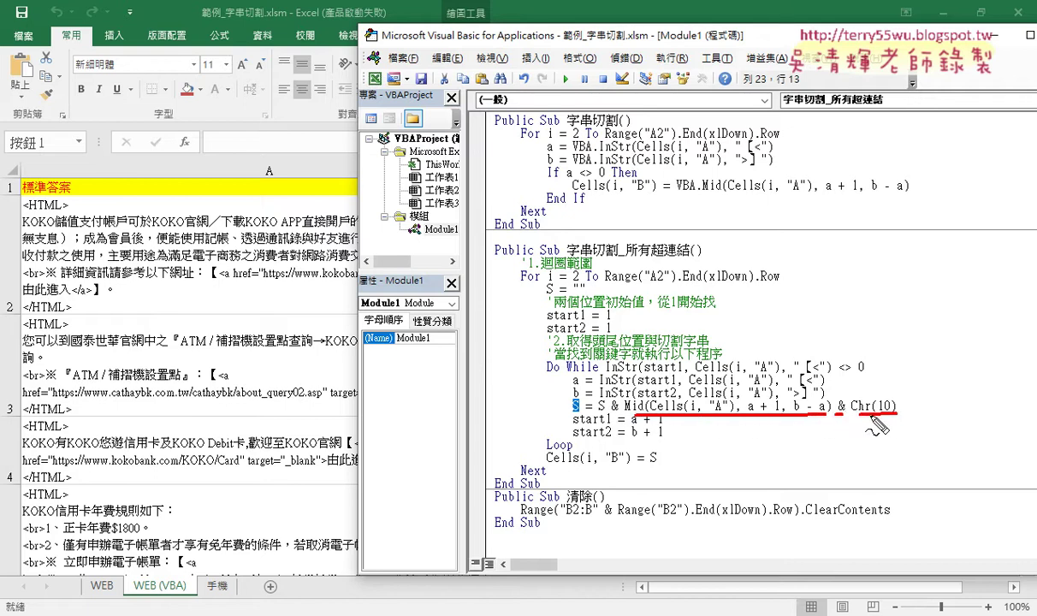
mouse_move(667, 401)
mouse_down()
mouse_move(601, 382)
mouse_move(578, 398)
mouse_move(590, 402)
mouse_up()
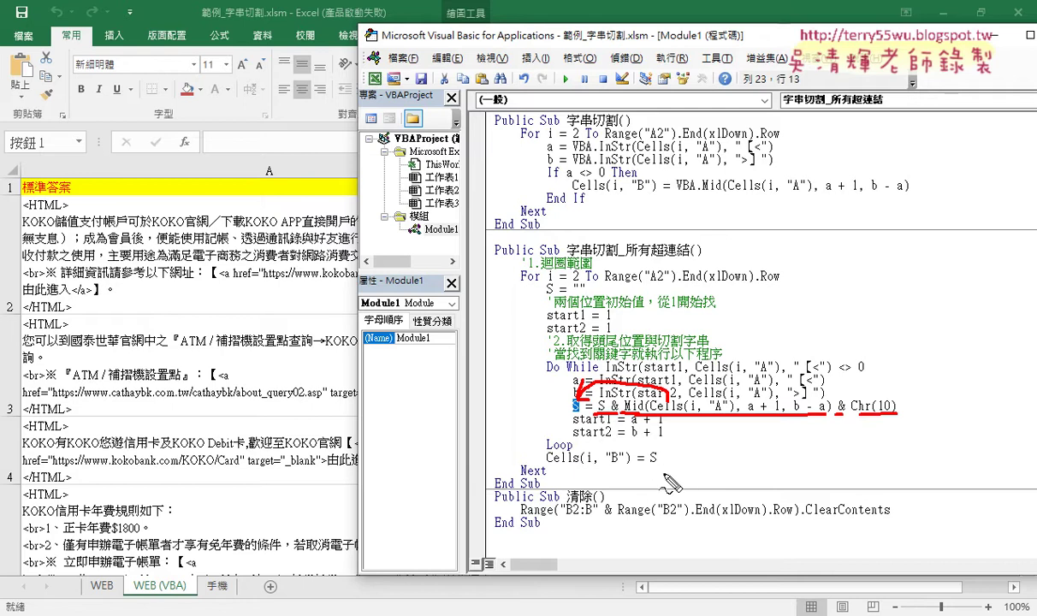
mouse_move(661, 448)
mouse_down()
mouse_move(665, 458)
mouse_move(604, 495)
mouse_move(614, 476)
mouse_up()
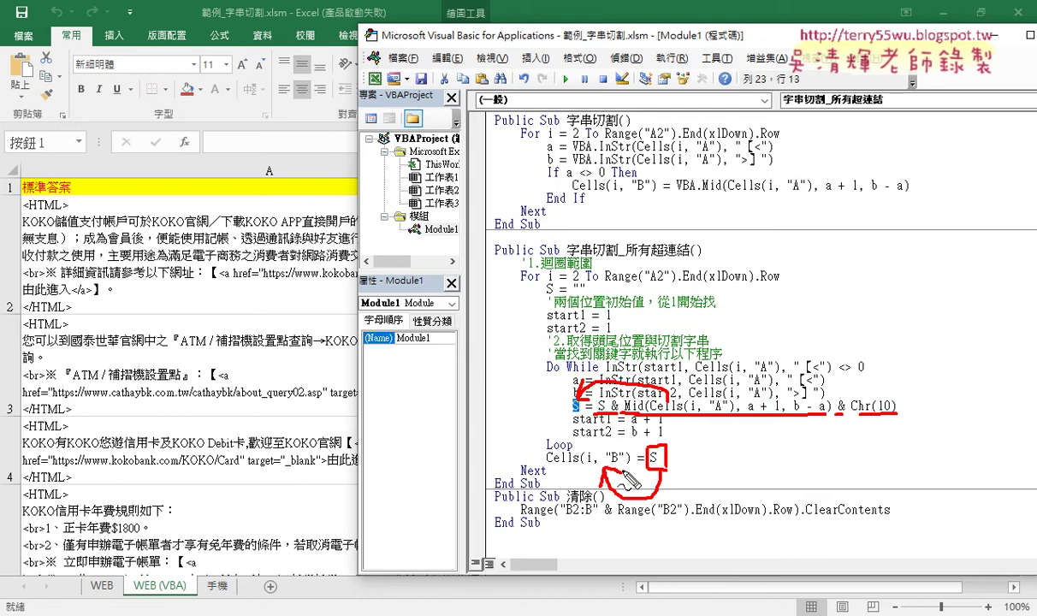
key(Escape)
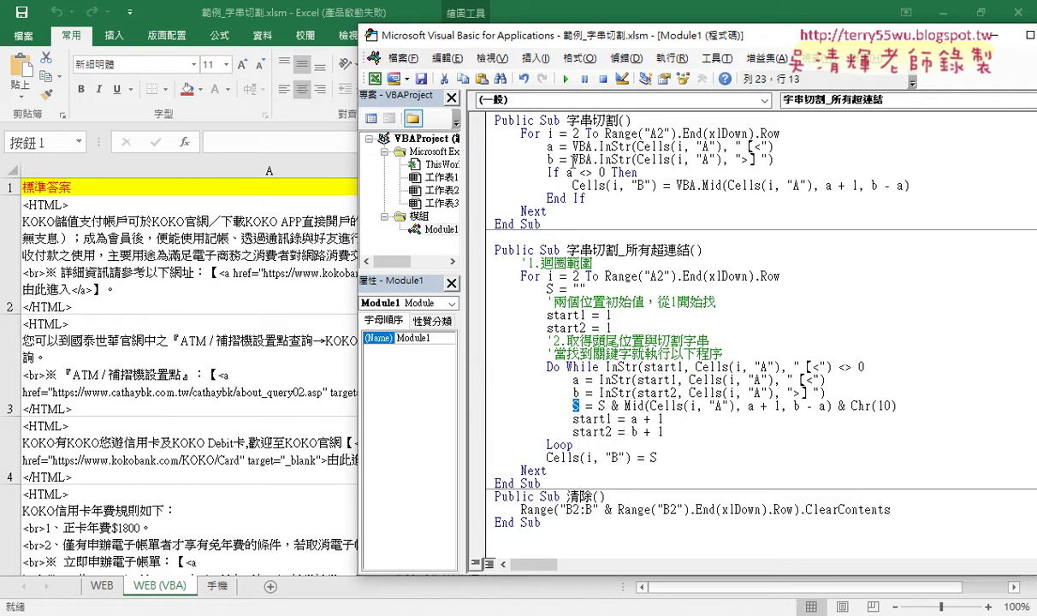
Step: Shrink the VBA window beside the sheet and run the 字串切割_所有超連結 macro
mouse_move(581, 43)
mouse_down()
mouse_move(708, 45)
mouse_move(294, 45)
mouse_up()
drag(787, 227, 633, 231)
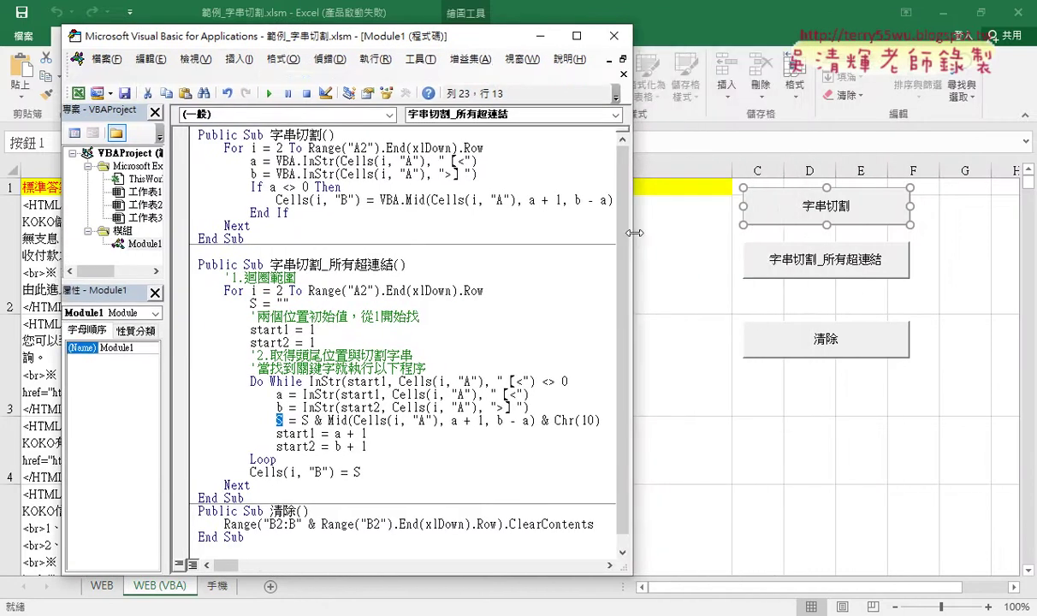
drag(409, 43, 267, 39)
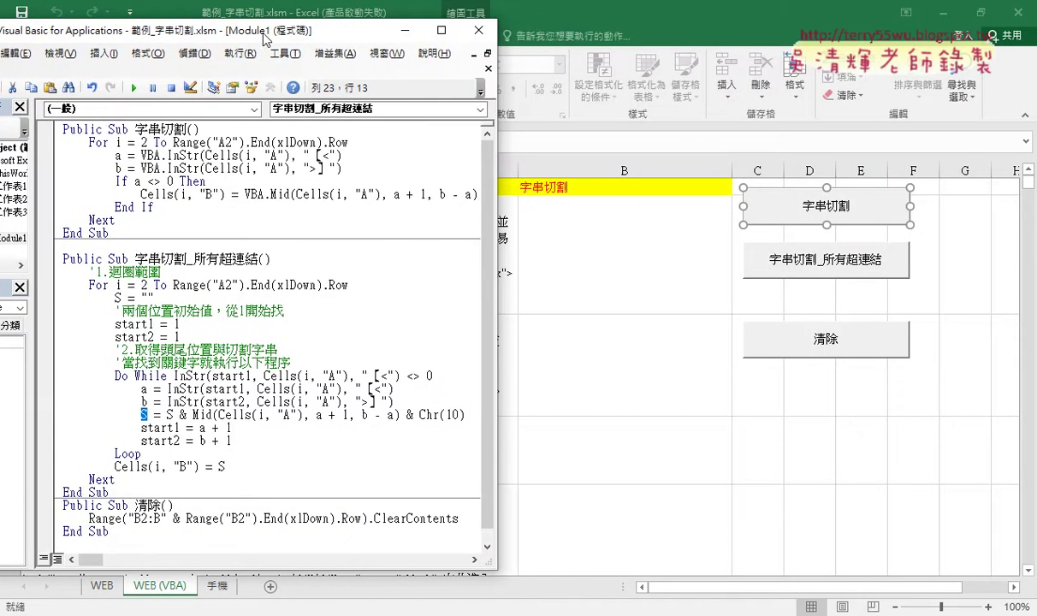
key(Down)
key(Down)
key(Down)
key(Down)
key(Down)
key(Down)
key(Down)
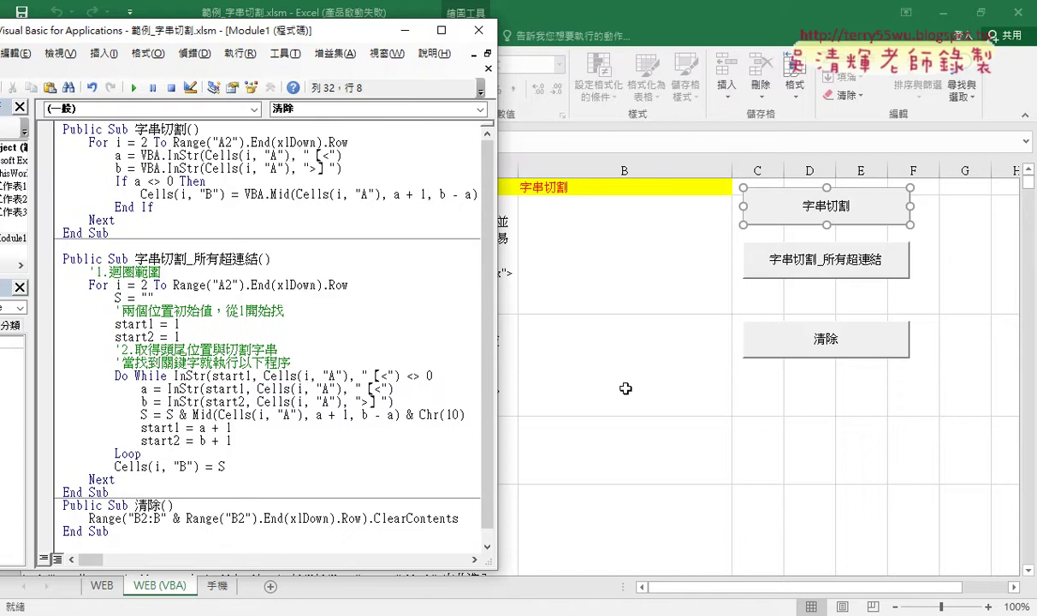
click(205, 335)
click(134, 87)
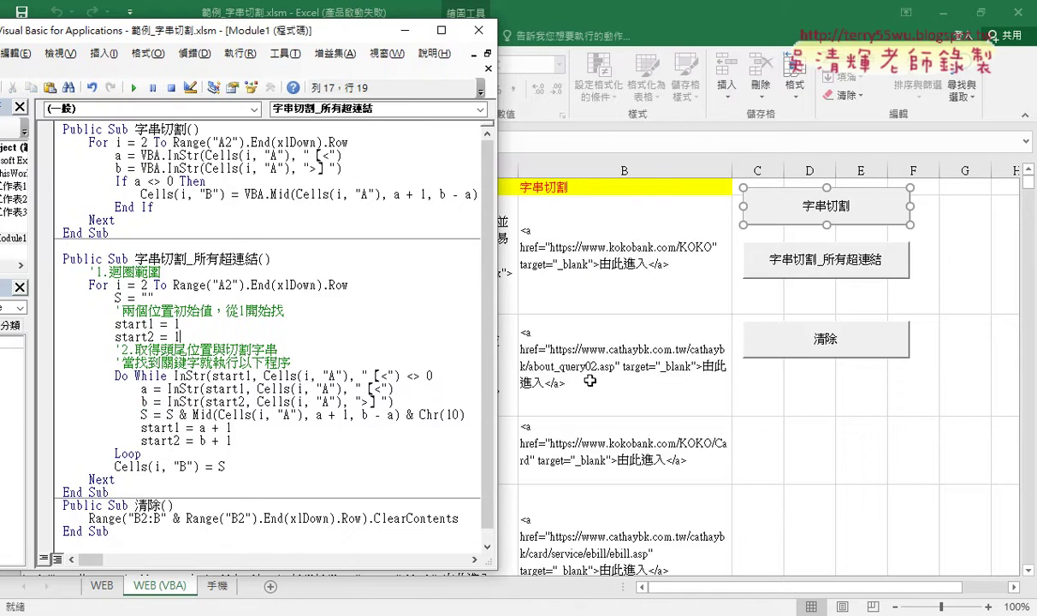
Step: Review the extracted links in column B, checking row 10, then return to the macro code
click(611, 511)
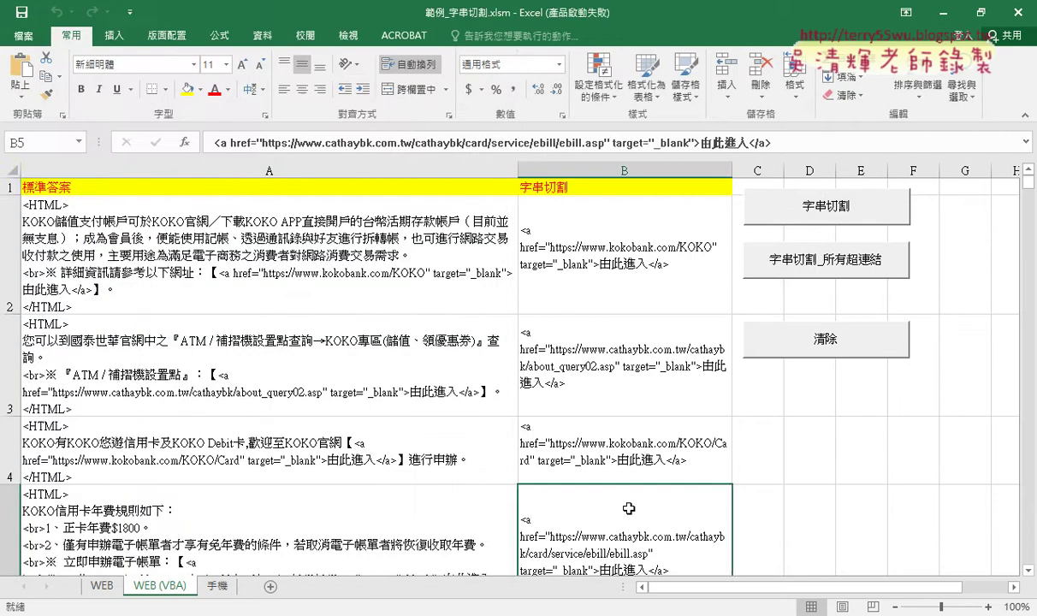
scroll(628, 504, down, 3)
scroll(628, 504, down, 2)
scroll(628, 504, down, 1)
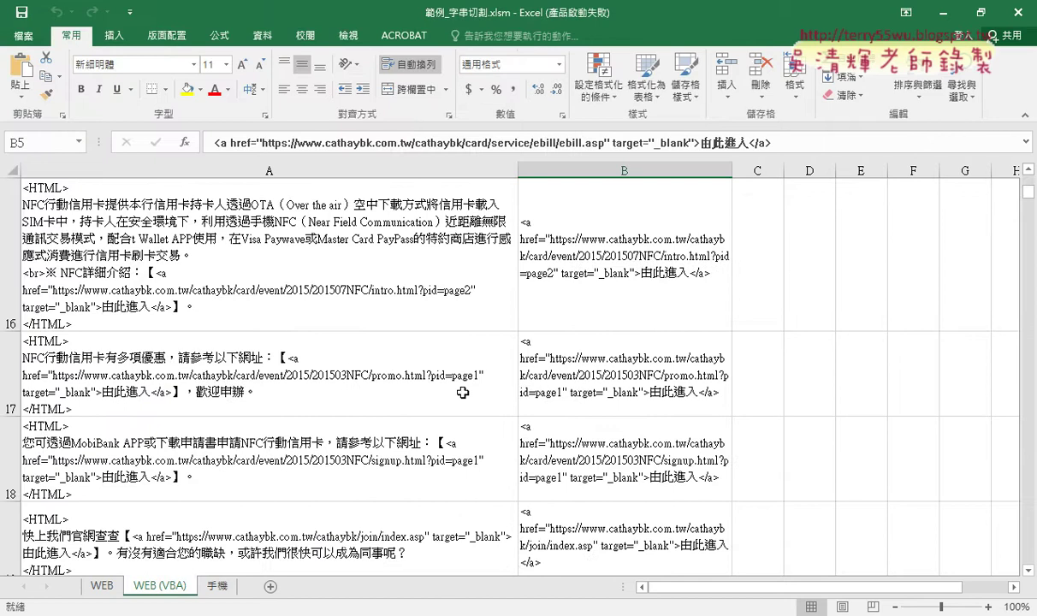
scroll(397, 394, up, 3)
scroll(394, 400, up, 2)
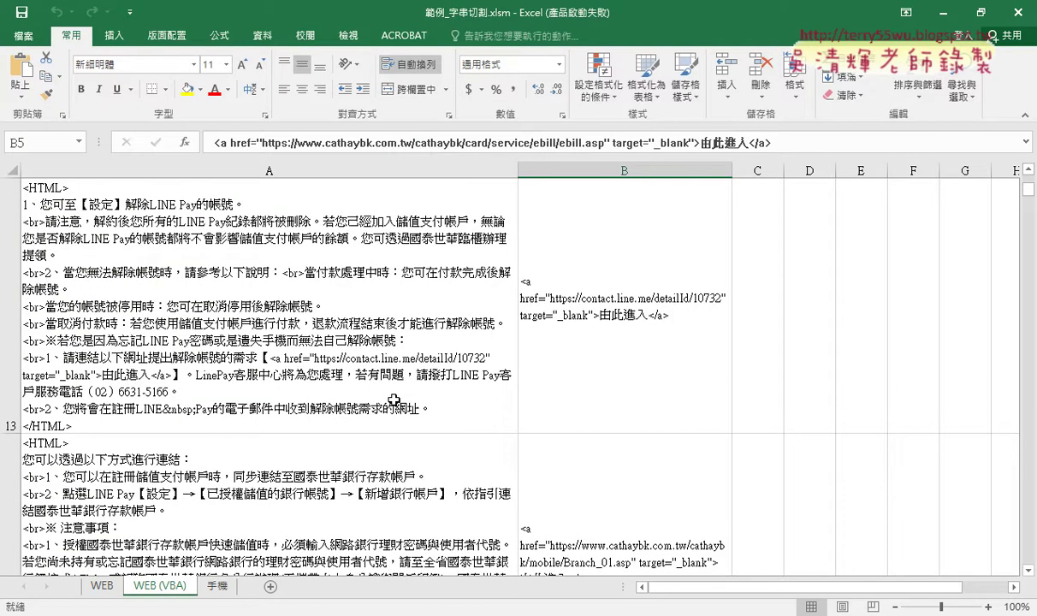
scroll(394, 399, up, 2)
click(10, 304)
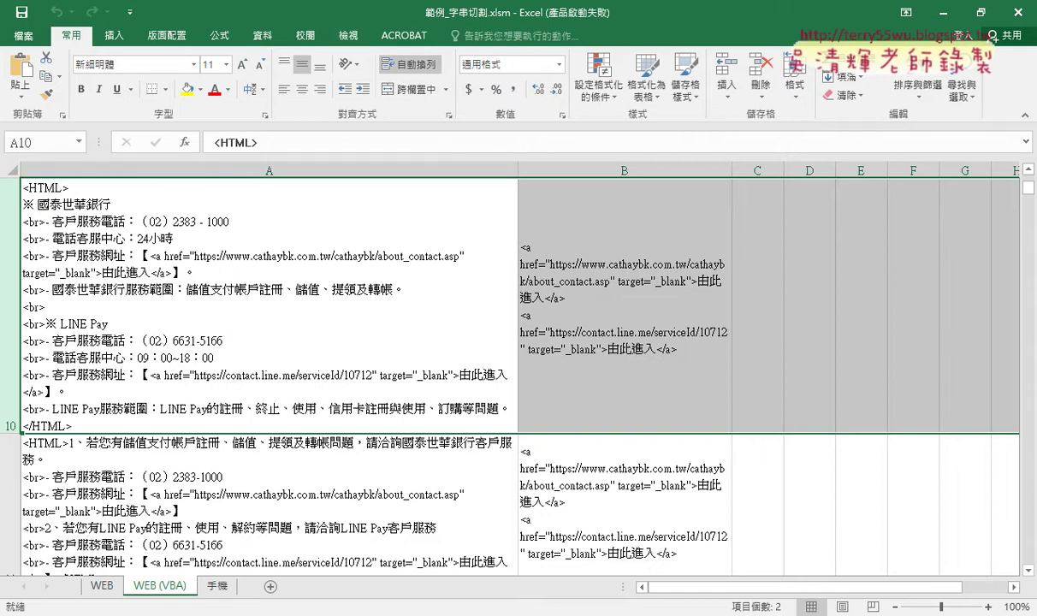
click(318, 531)
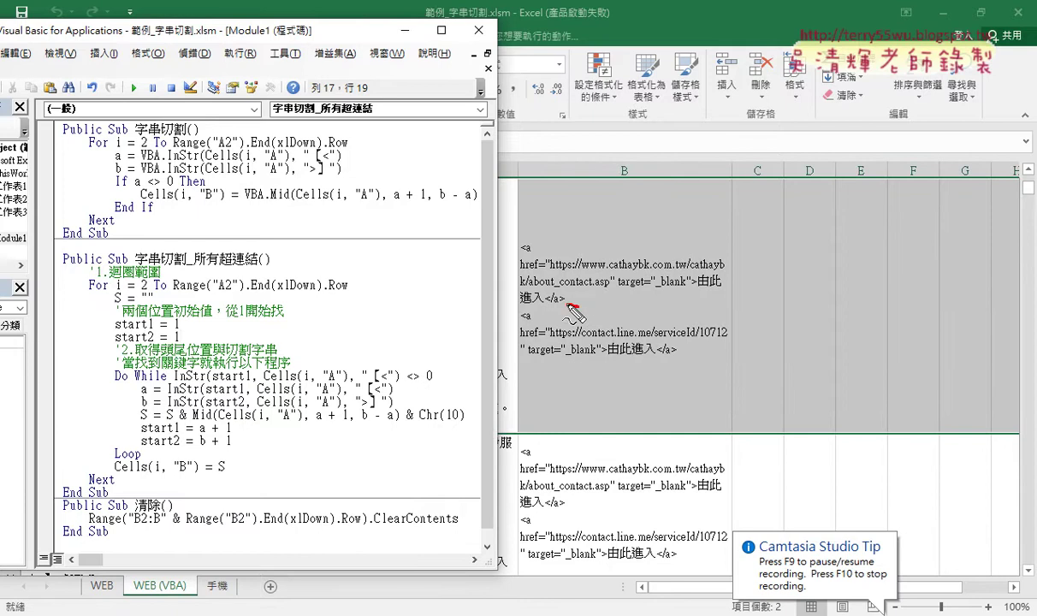
drag(570, 305, 592, 301)
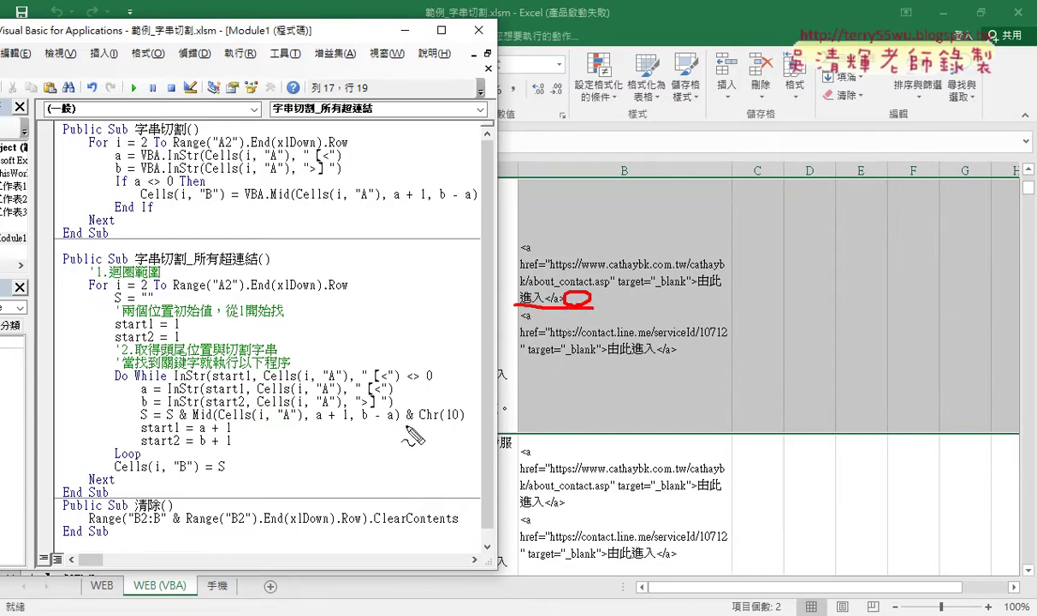
mouse_move(406, 422)
mouse_down()
mouse_move(470, 422)
mouse_move(573, 285)
mouse_up()
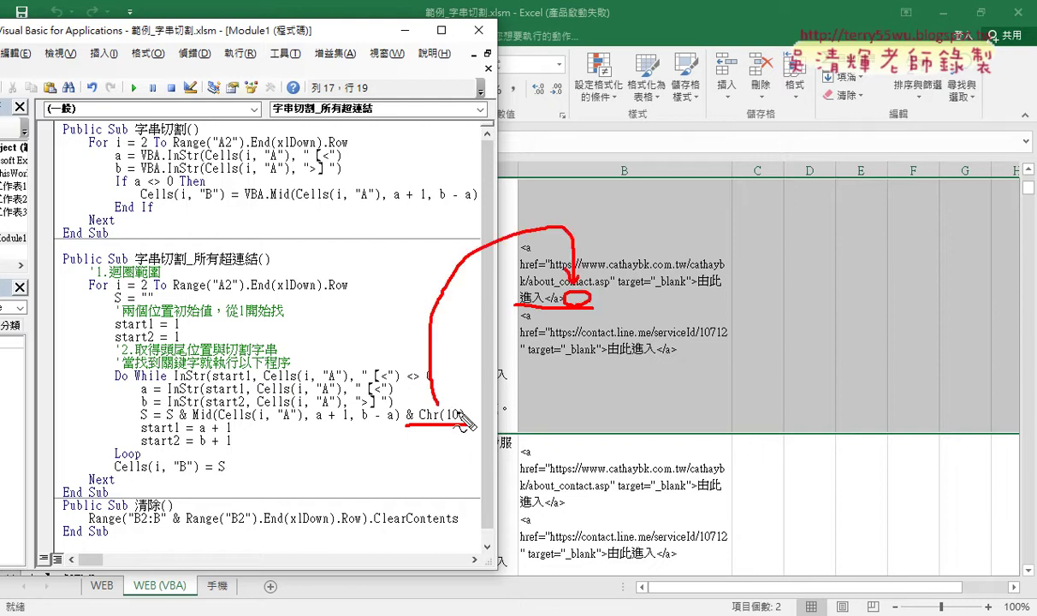
drag(400, 428, 462, 429)
Step: Clear the drawing marks and run the 清除 macro to empty column B
key(Escape)
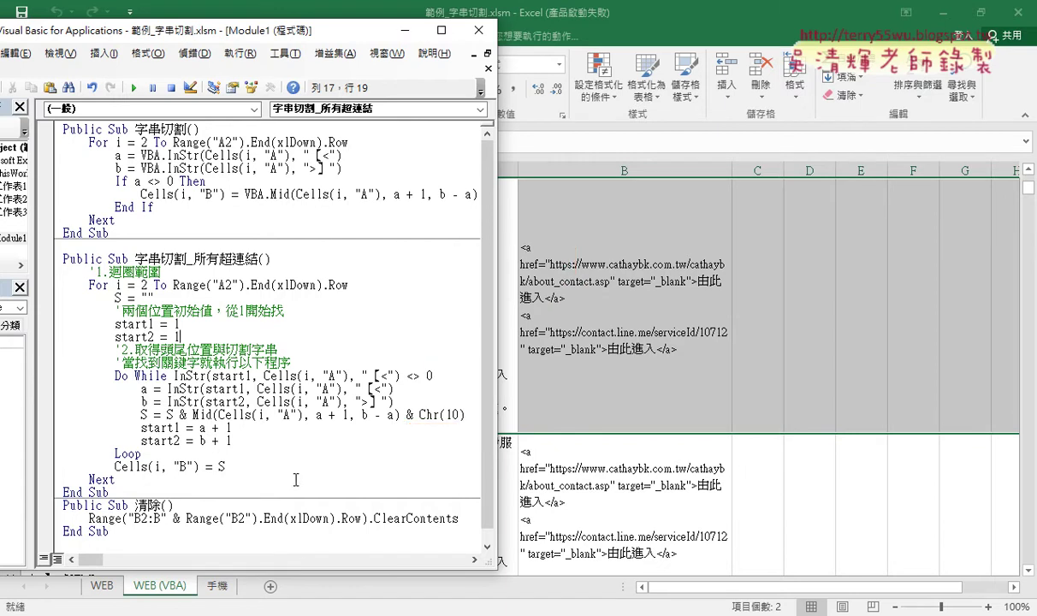
click(264, 519)
click(133, 87)
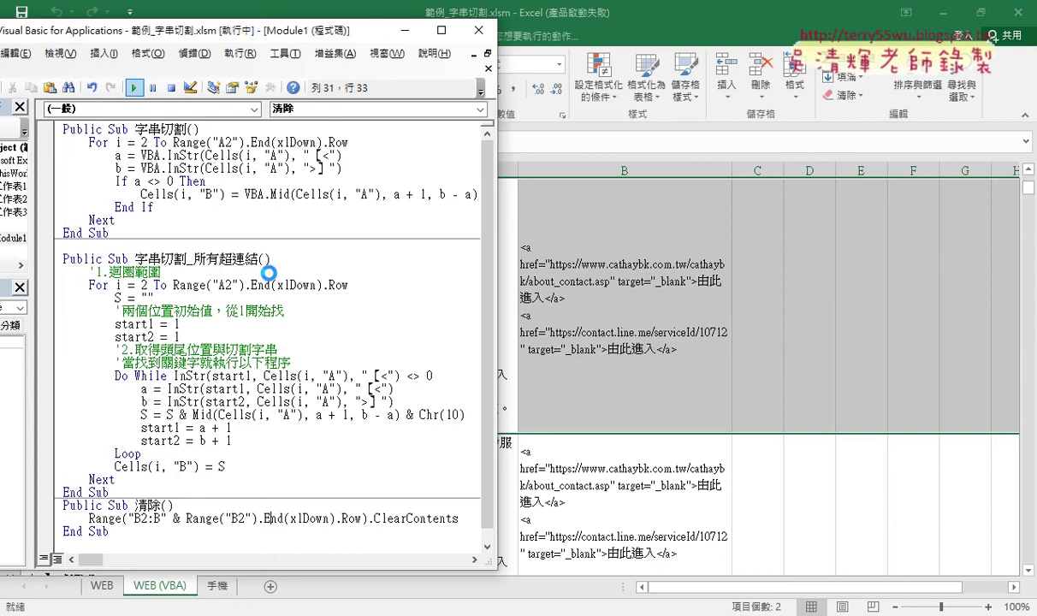
Step: Delete '& Chr(10)' from the S = S & Mid line and rerun 字串切割_所有超連結
double_click(412, 414)
drag(418, 414, 470, 414)
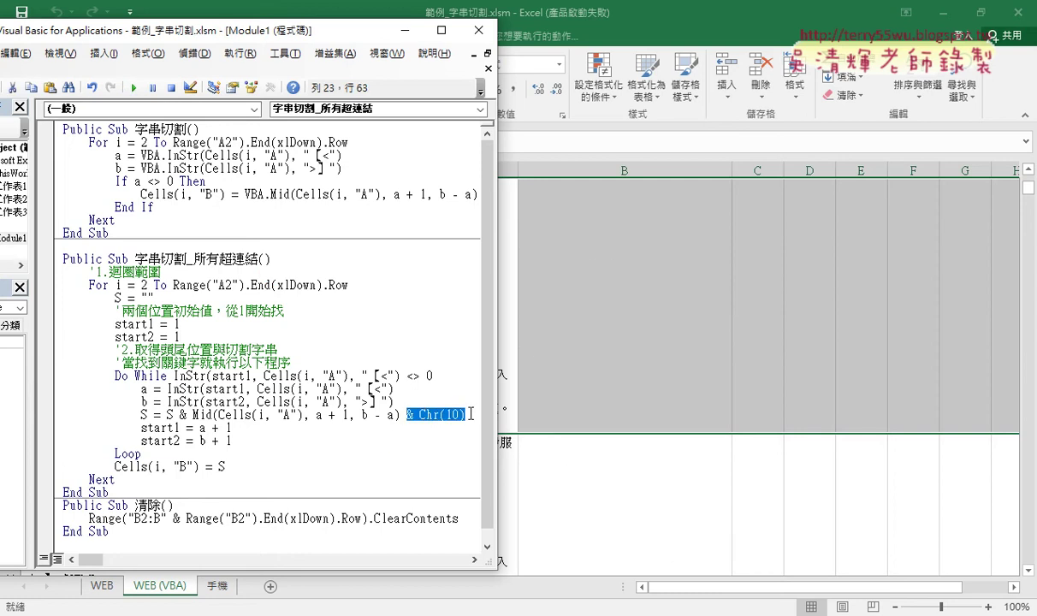
key(Delete)
click(334, 401)
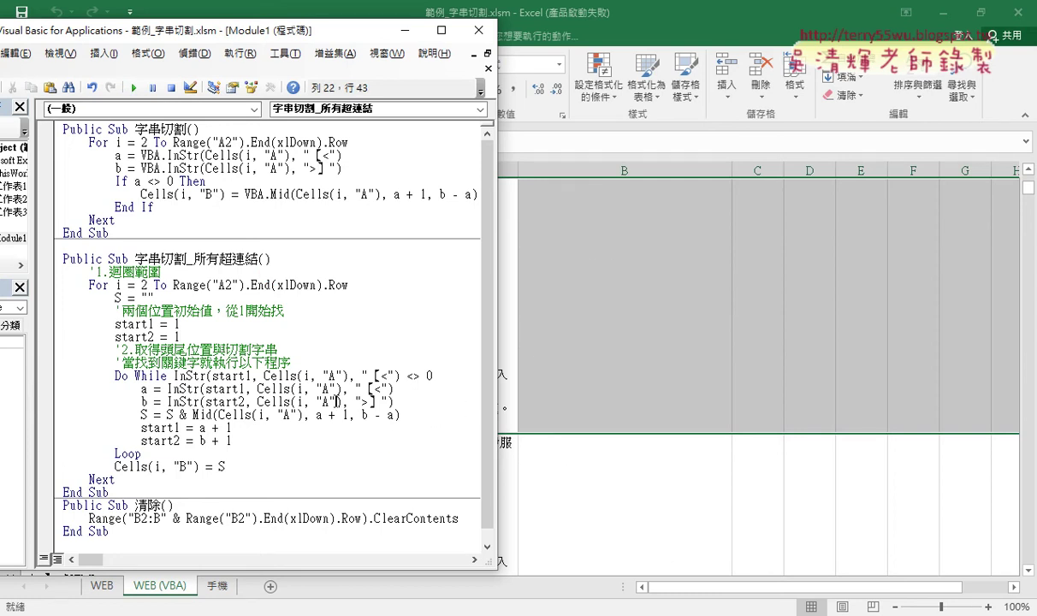
click(134, 87)
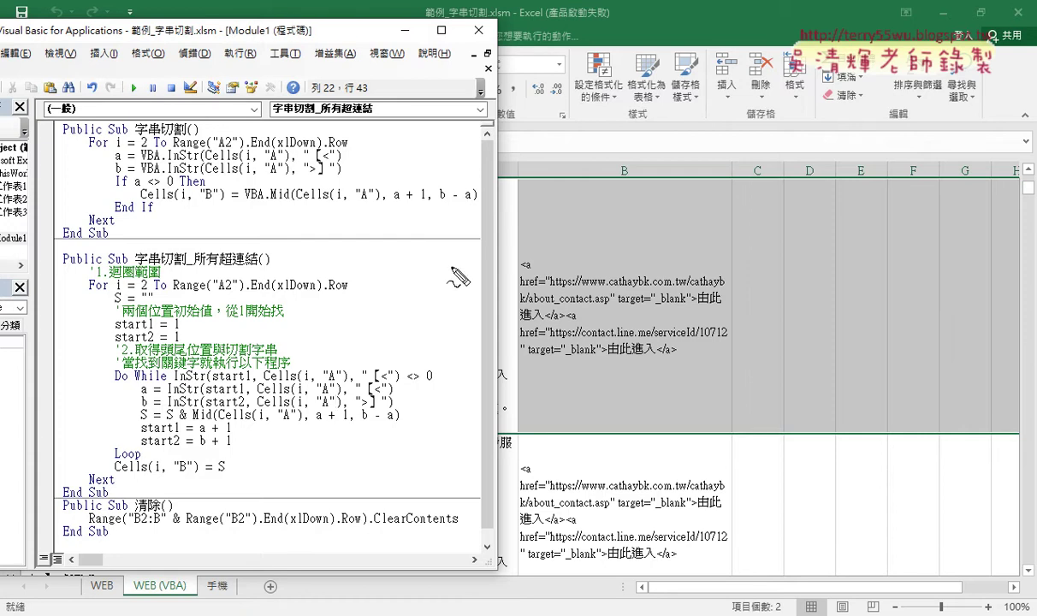
Step: Annotate the joined links in column B and circle the Do While loop block
drag(562, 312, 563, 326)
drag(510, 208, 617, 229)
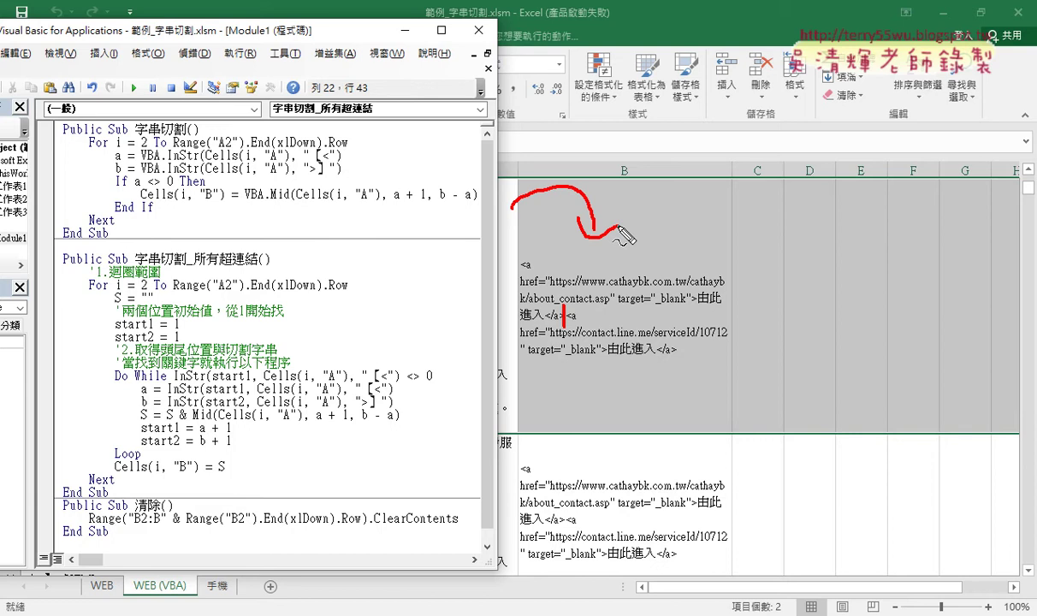
drag(141, 499, 109, 426)
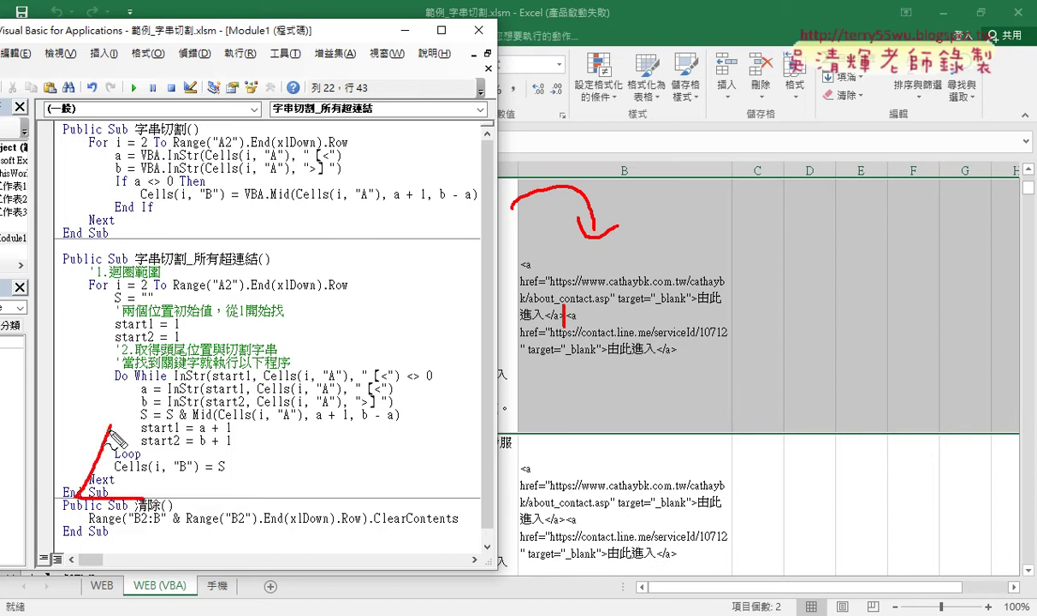
drag(79, 484, 197, 492)
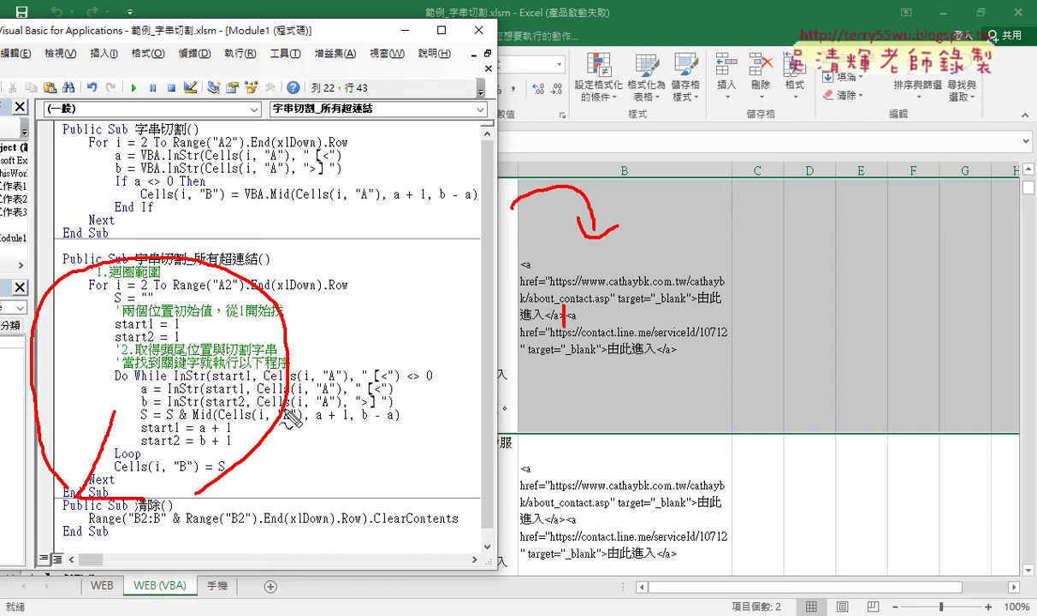